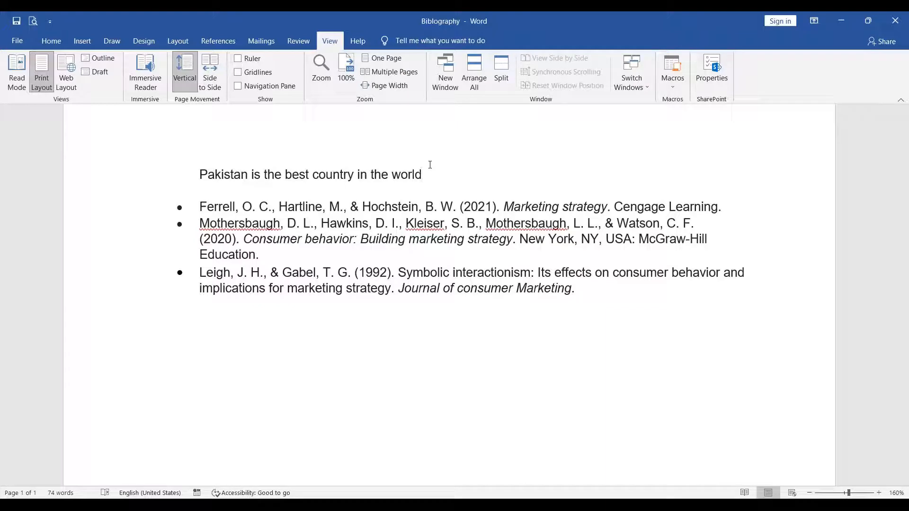
- Add a parenthetical author citation dated 2022 after the opening sentence and copy the full Marketing strategy reference
text((Ali, 2022))
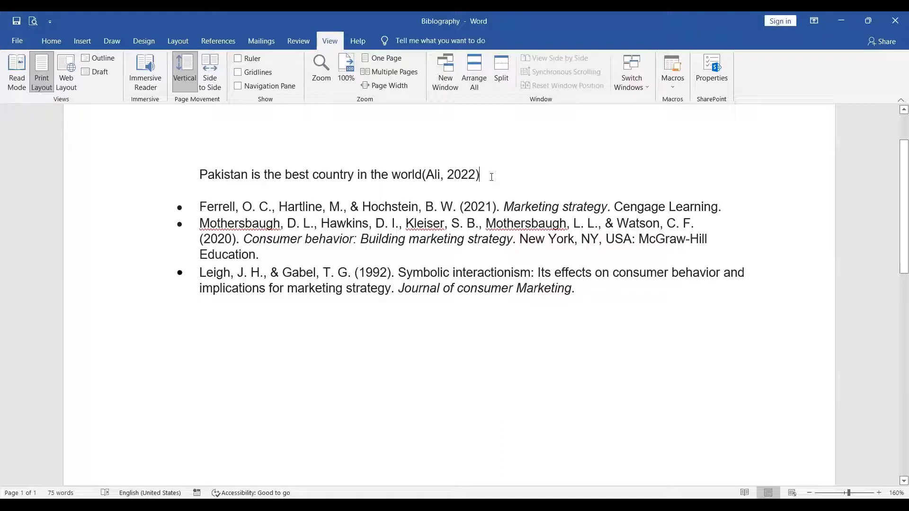
drag(731, 207, 199, 207)
key(ctrl+c)
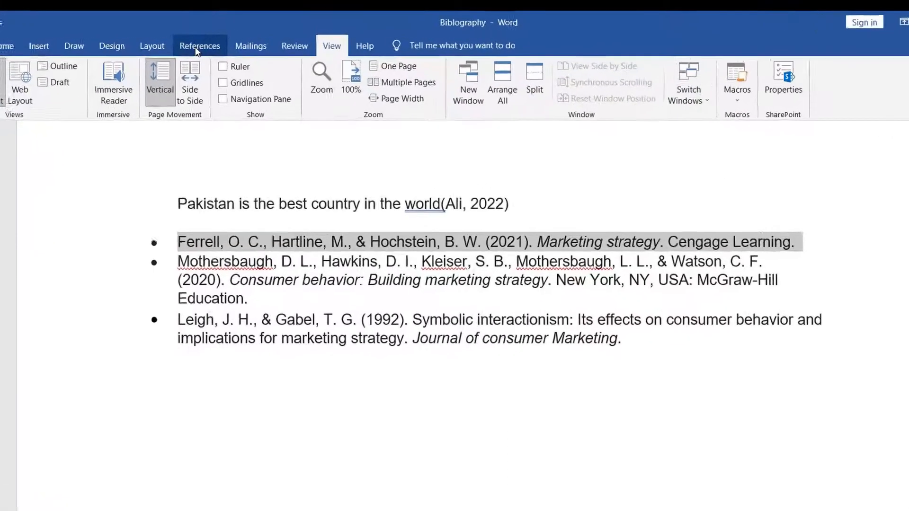
- Start a new citation source at the end of the opening sentence and move its dialog below the reference list
click(214, 42)
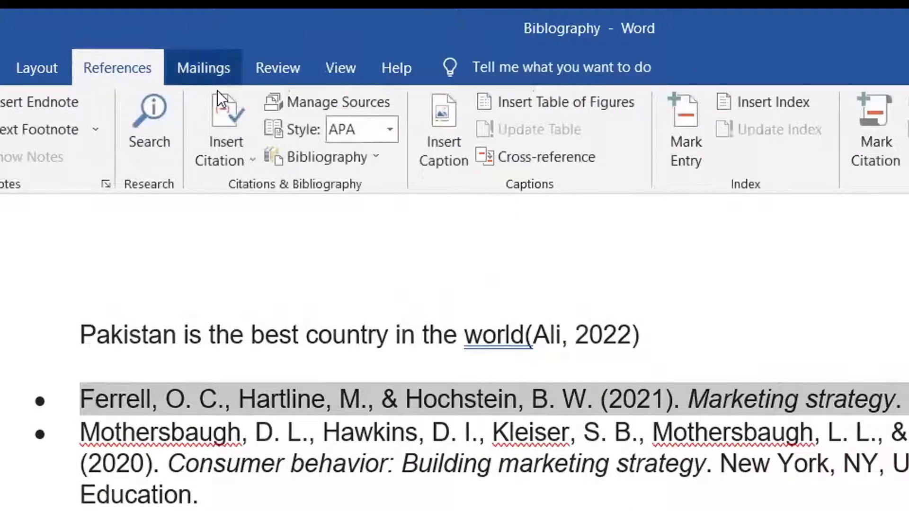
click(249, 141)
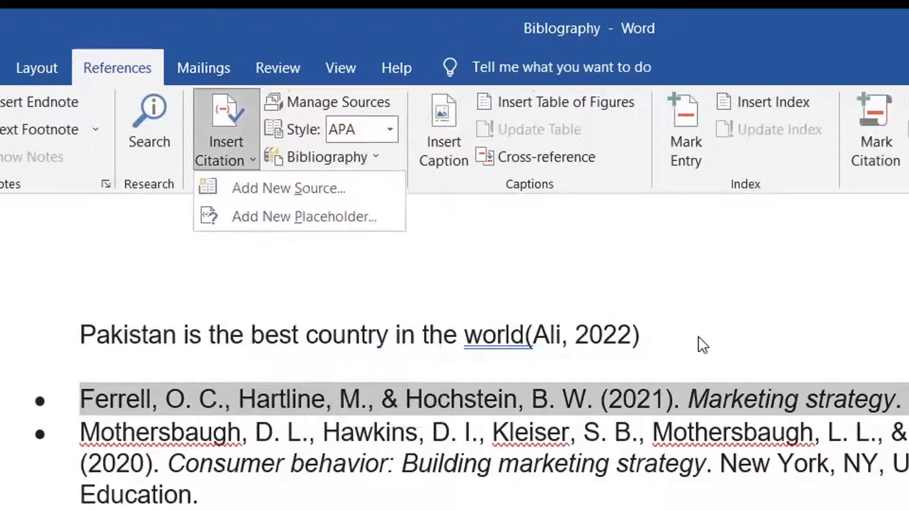
click(698, 337)
click(698, 337)
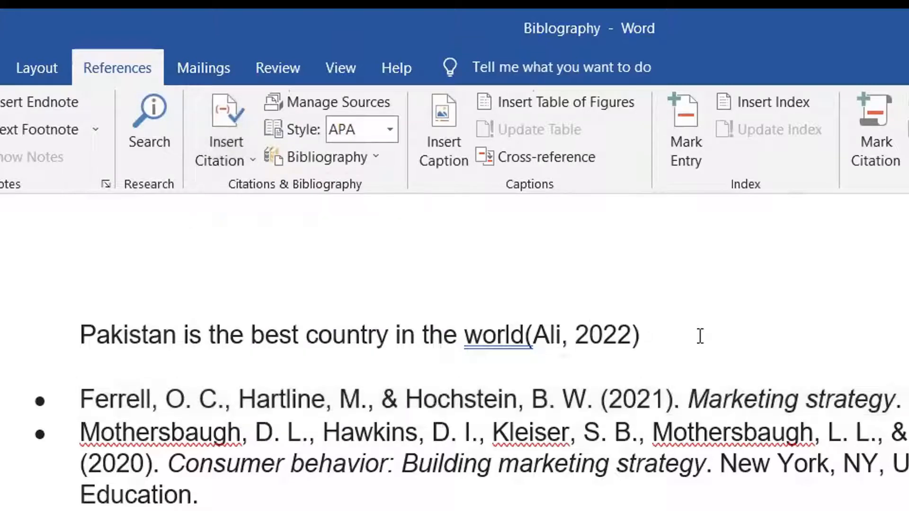
click(221, 134)
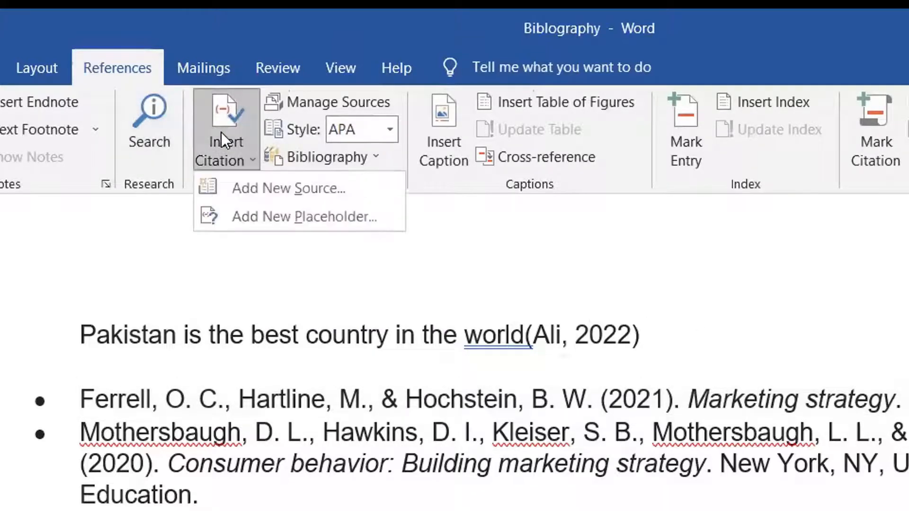
click(263, 194)
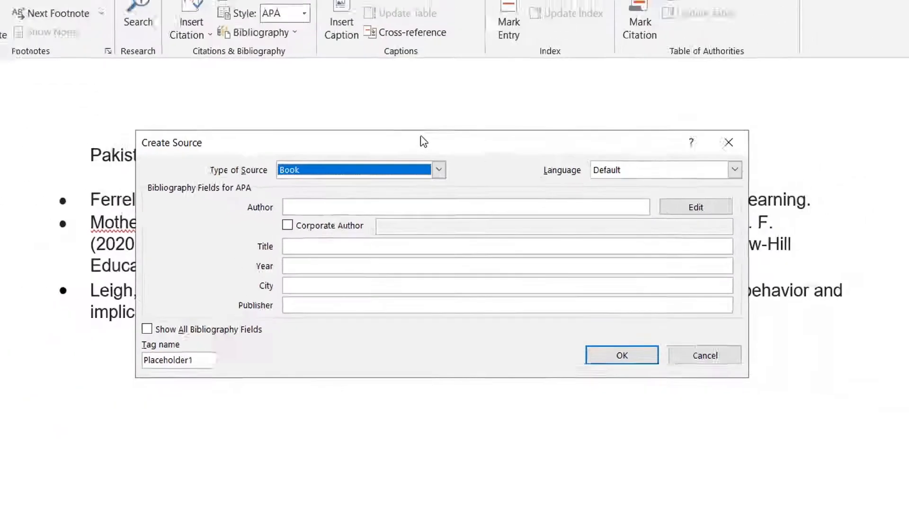
drag(424, 142, 395, 351)
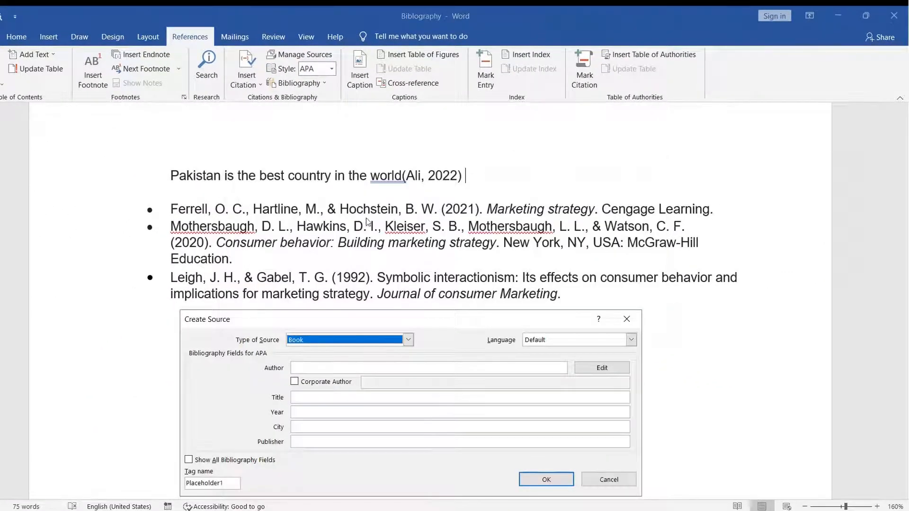
- Paste the copied reference as the source's author and delete everything after the author names
click(393, 369)
key(ctrl+v)
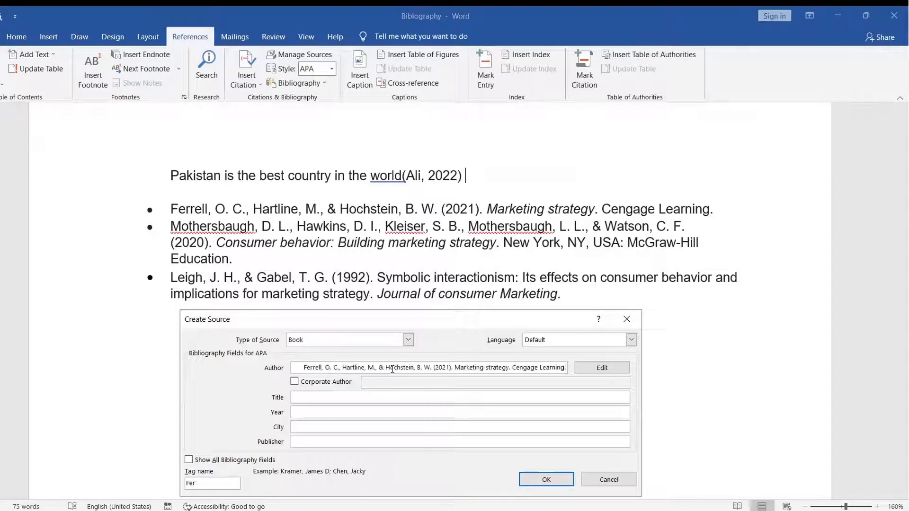
key(BackSpace)
key(BackSpace)
key(BackSpace)
key(BackSpace)
key(BackSpace)
key(BackSpace)
key(BackSpace)
key(BackSpace)
key(BackSpace)
key(BackSpace)
key(BackSpace)
key(BackSpace)
key(BackSpace)
key(BackSpace)
key(BackSpace)
key(BackSpace)
key(BackSpace)
key(BackSpace)
key(BackSpace)
key(BackSpace)
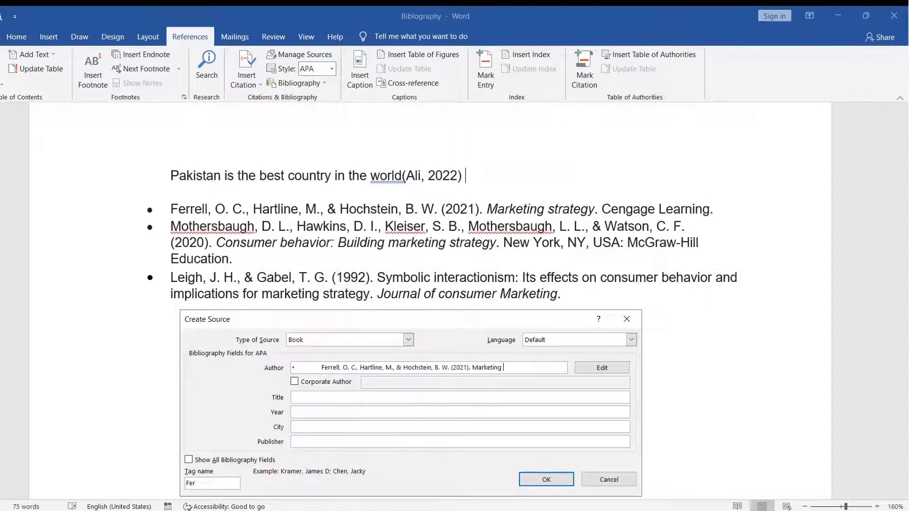
key(BackSpace)
key(BackSpace)
key(BackSpace)
key(BackSpace)
key(BackSpace)
key(BackSpace)
key(BackSpace)
key(BackSpace)
key(BackSpace)
key(BackSpace)
key(BackSpace)
key(BackSpace)
key(BackSpace)
key(BackSpace)
key(BackSpace)
key(BackSpace)
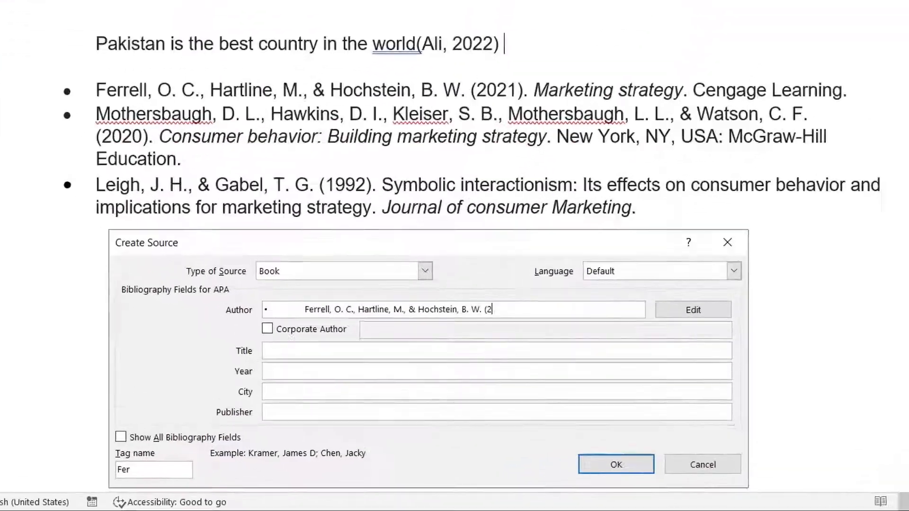
key(BackSpace)
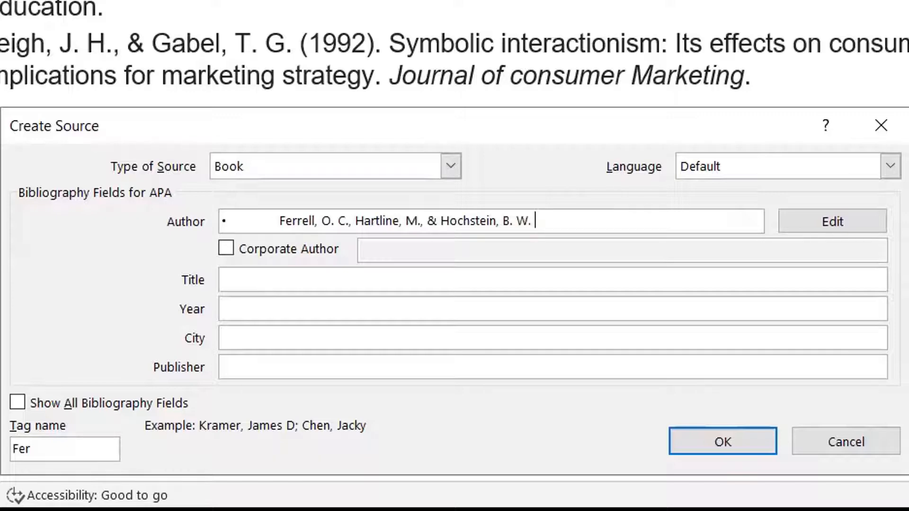
- Enter the title Marketing Strategy, the year 2021 and the publisher Cengage Learning for the source
click(363, 284)
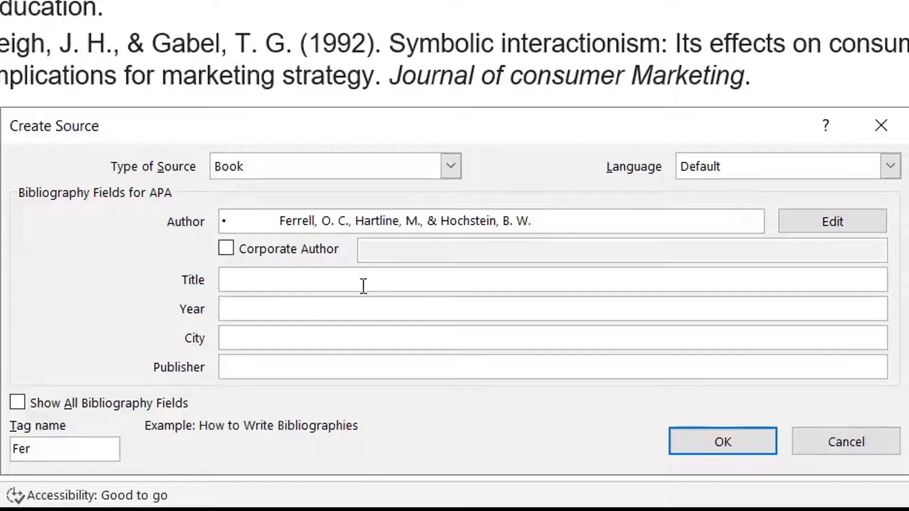
text(Marketing Strategy)
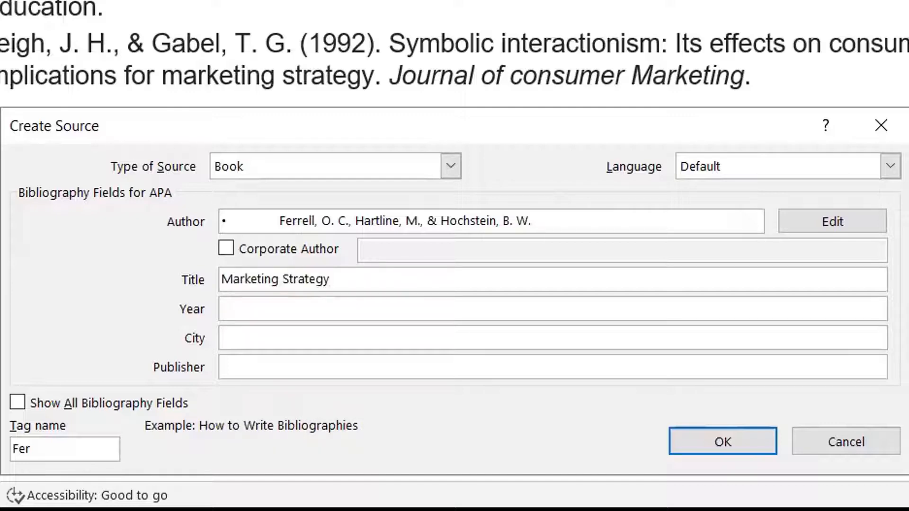
key(Tab)
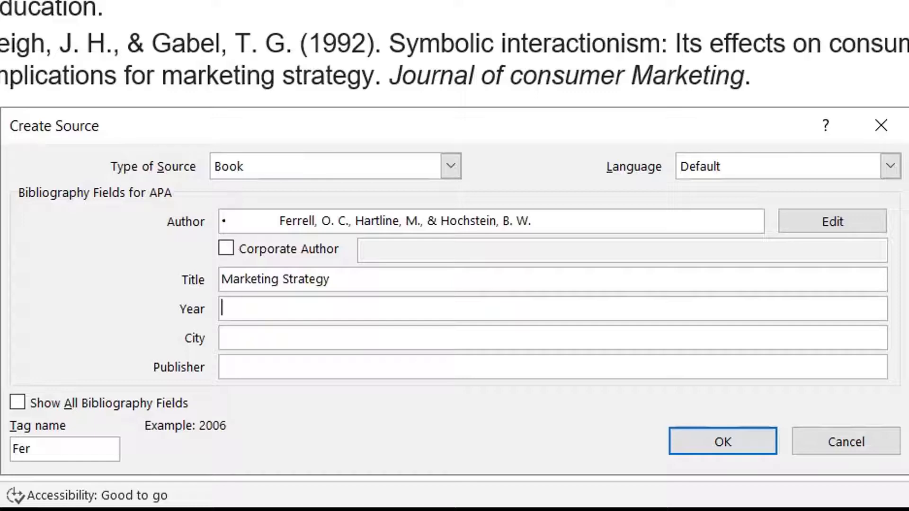
text(2021)
key(Tab)
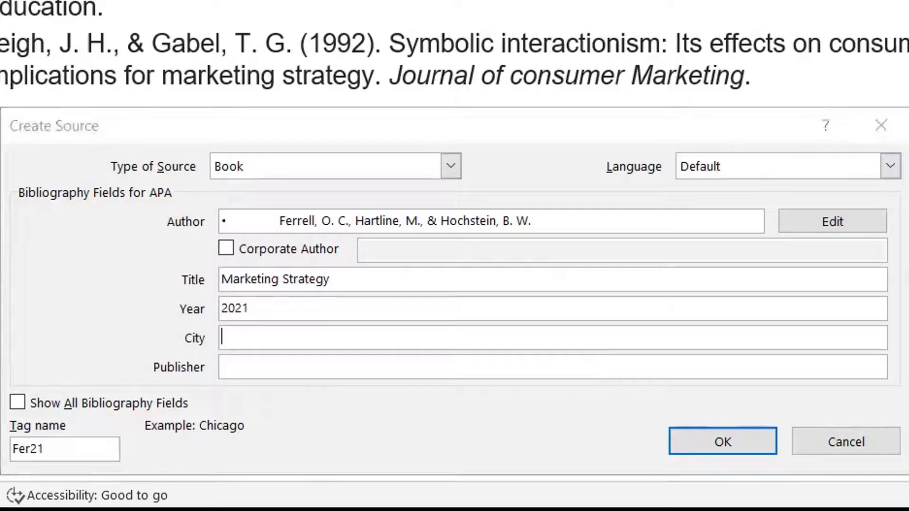
key(Tab)
text(Cengage Learning)
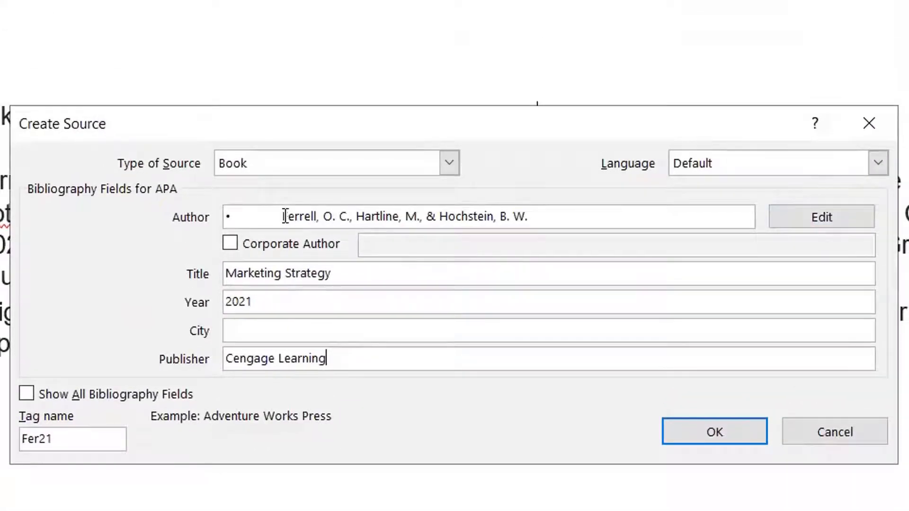
- Remove the pasted bullet and the gap in front of the author names
click(286, 217)
key(BackSpace)
key(BackSpace)
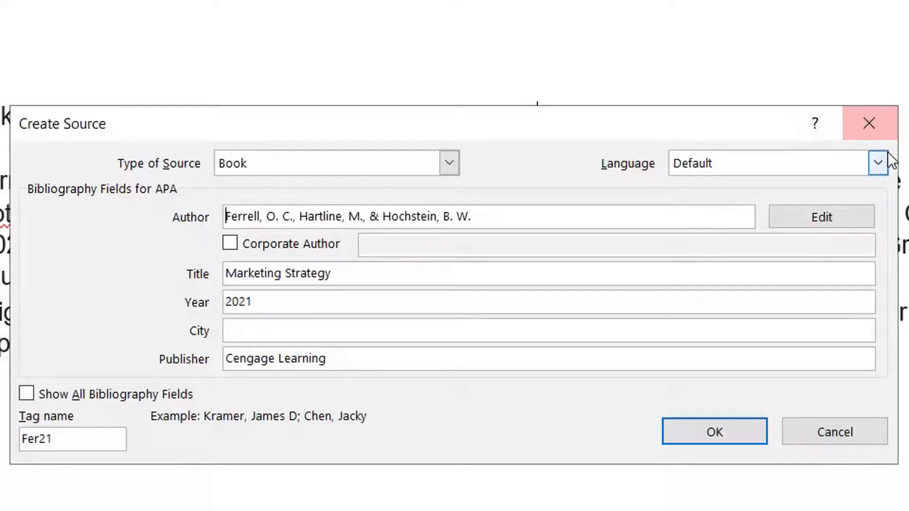
- Keep the source's language at Default and set its type to Journal Article after browsing the available source types
click(879, 162)
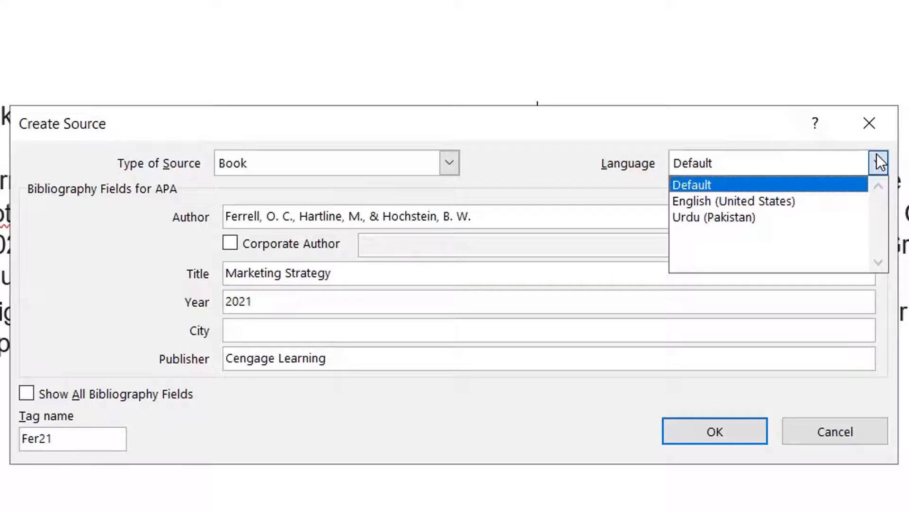
click(876, 156)
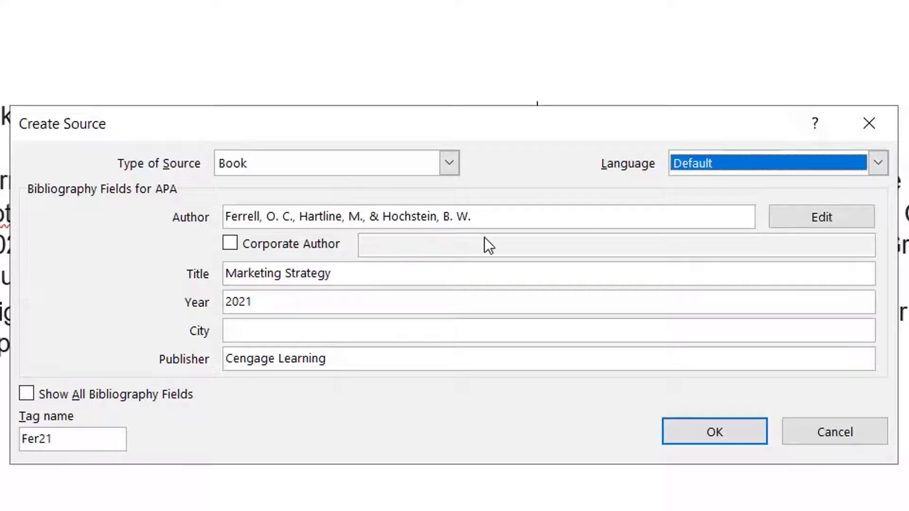
click(448, 164)
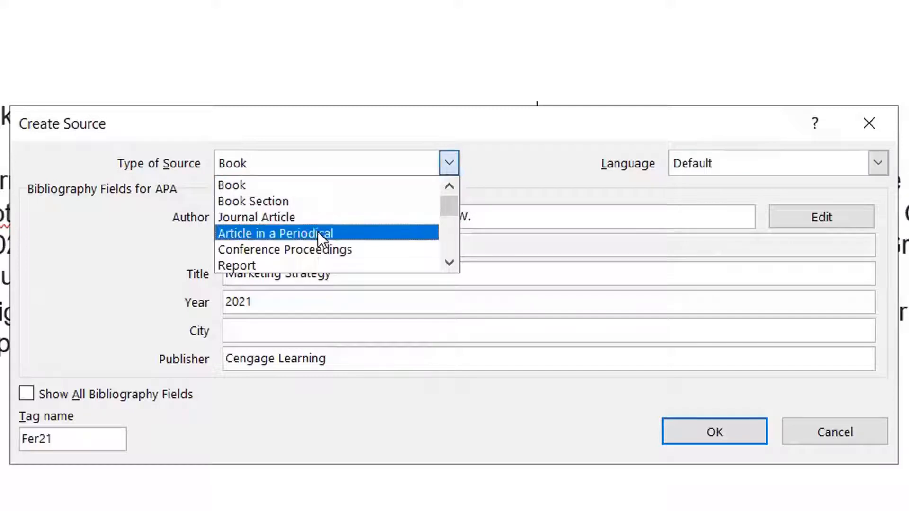
click(446, 268)
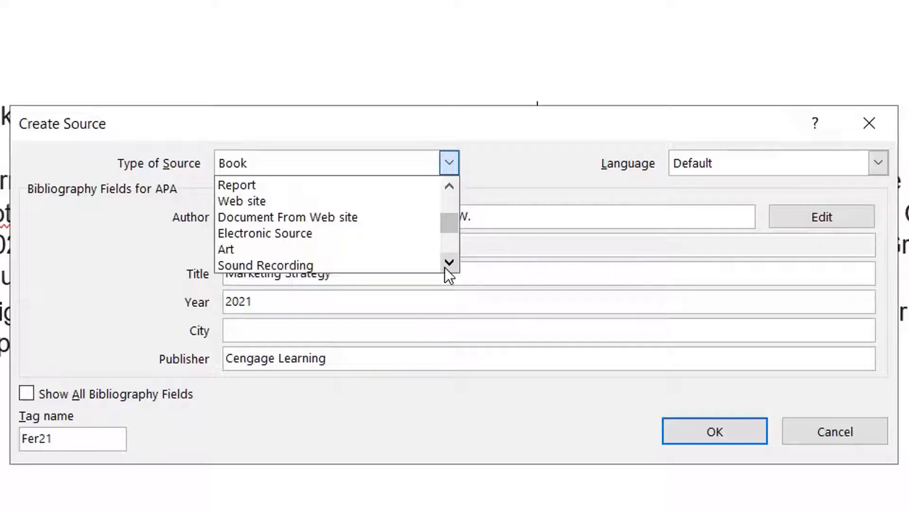
click(448, 263)
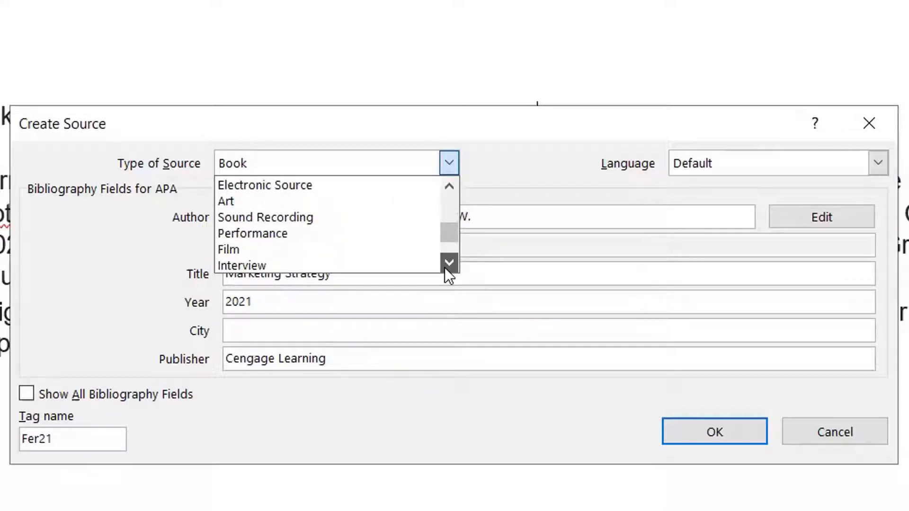
click(448, 263)
click(446, 268)
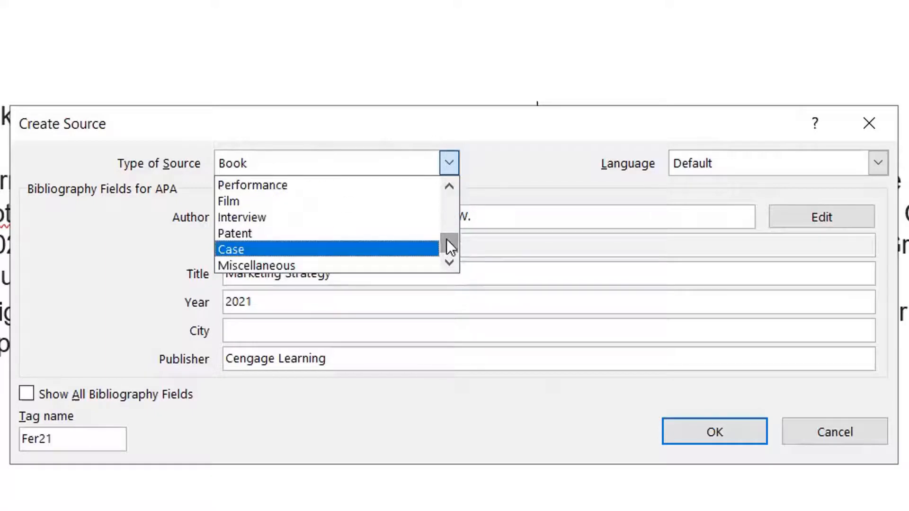
drag(450, 235, 449, 182)
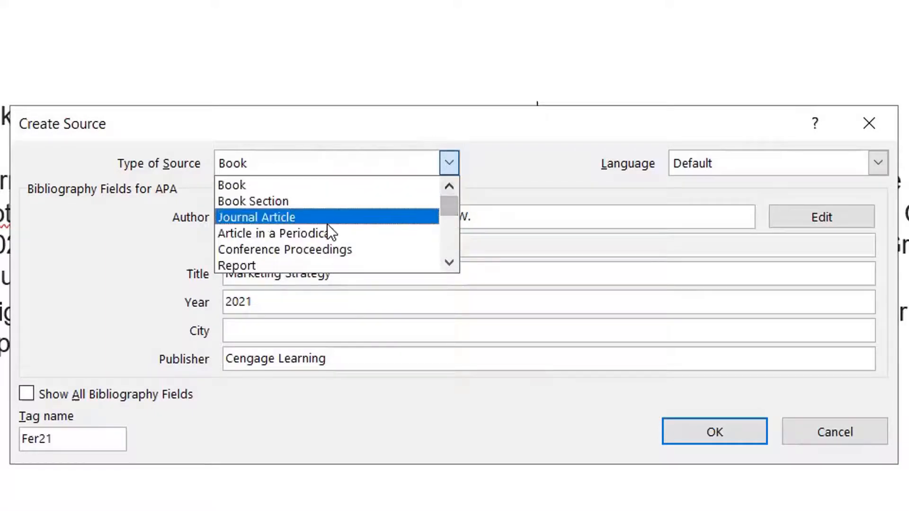
click(285, 222)
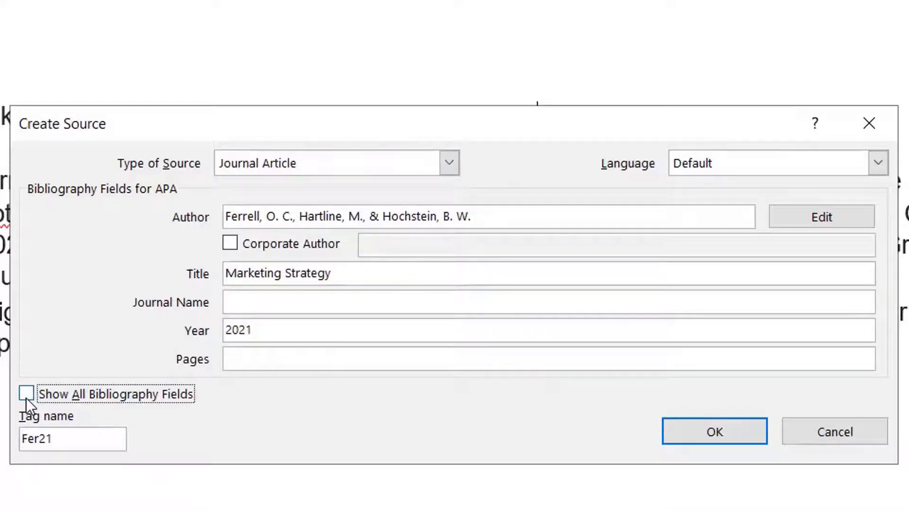
- Show all bibliography fields, look through them and confirm the source to insert its citation
click(26, 397)
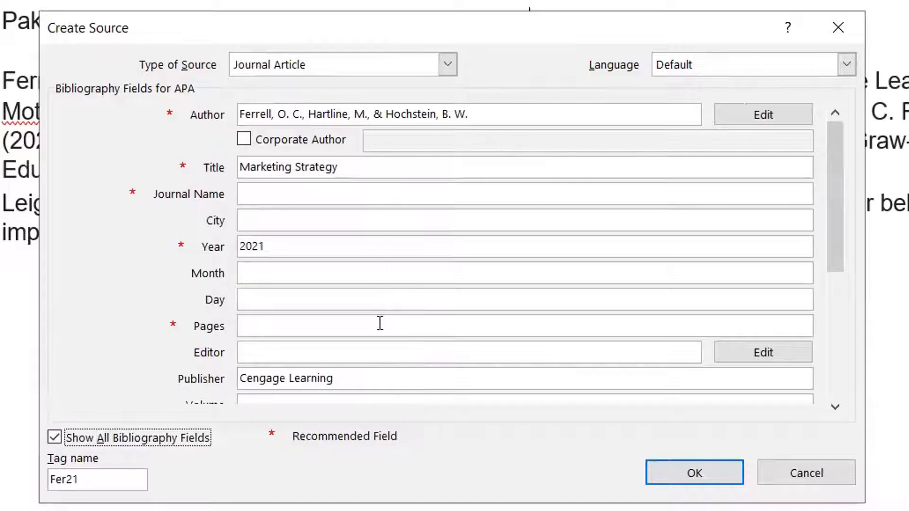
drag(830, 243, 867, 399)
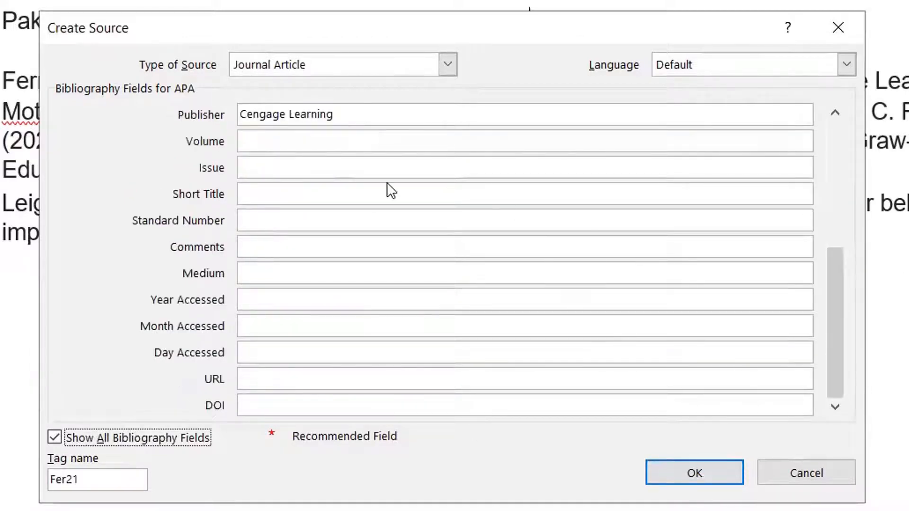
drag(837, 329, 773, 87)
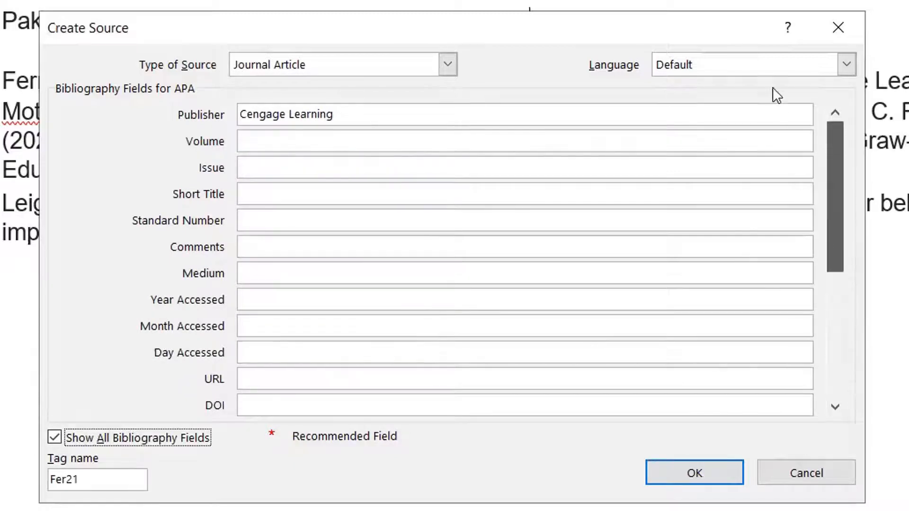
click(710, 481)
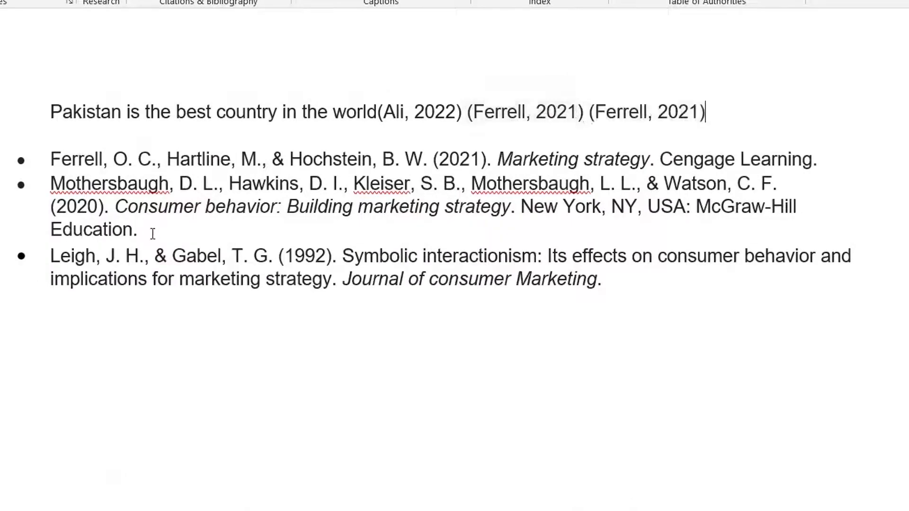
- Select the full Consumer behavior reference and start a new citation source for it
click(152, 233)
drag(139, 230, 50, 183)
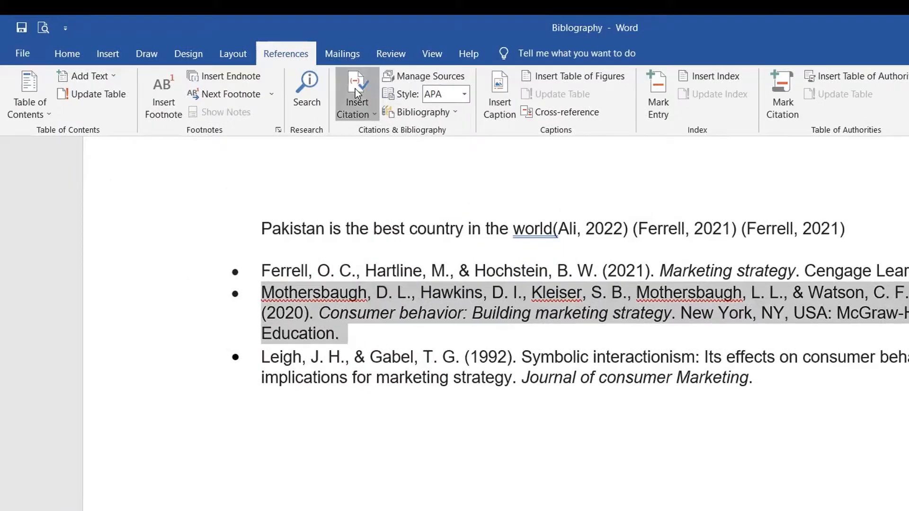
click(300, 53)
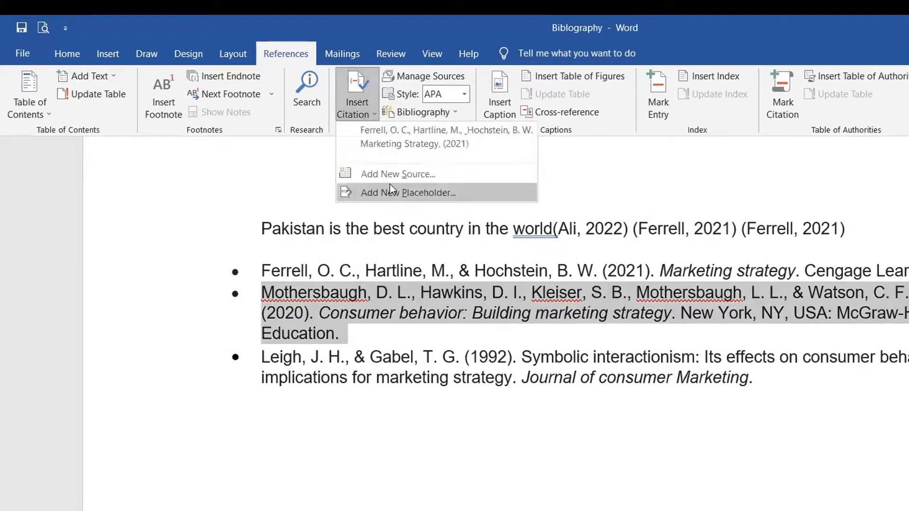
click(390, 176)
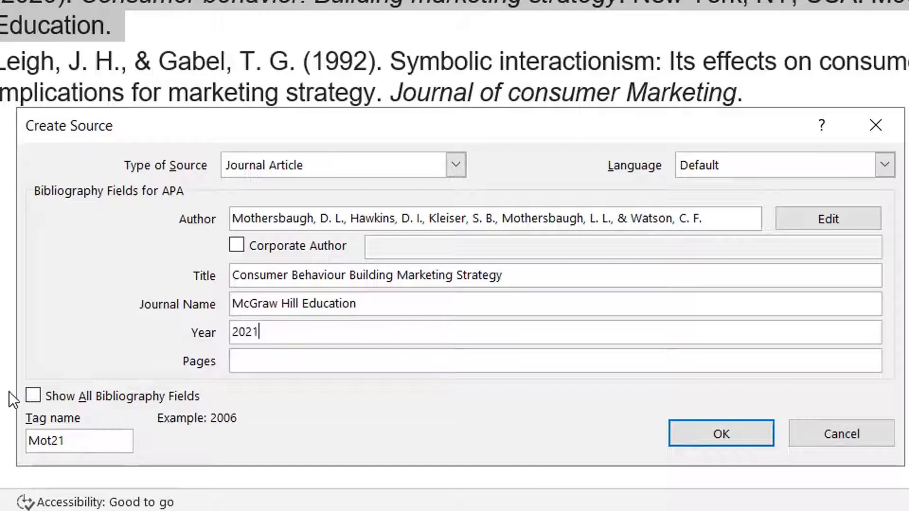
- Show all bibliography fields for the Consumer Behaviour source, set its city to New York, NY, USA and confirm the source
click(36, 393)
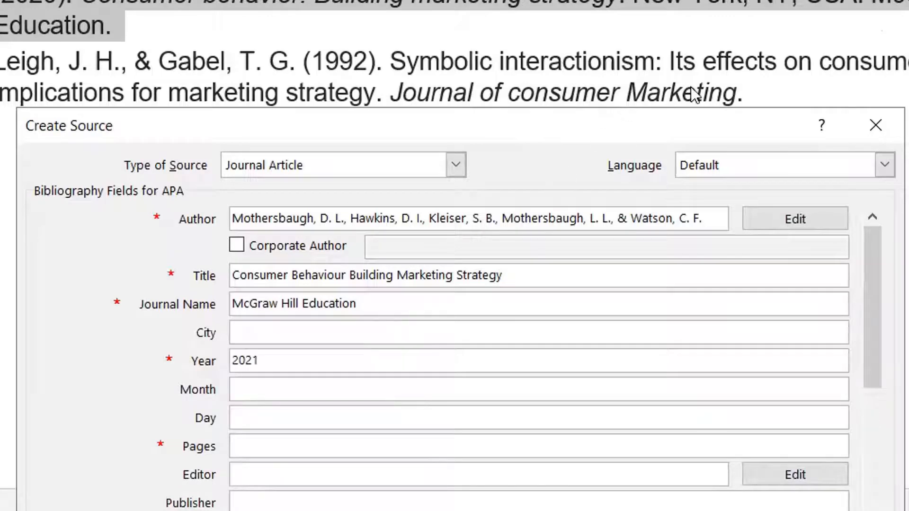
click(367, 343)
text(New York, NY, )
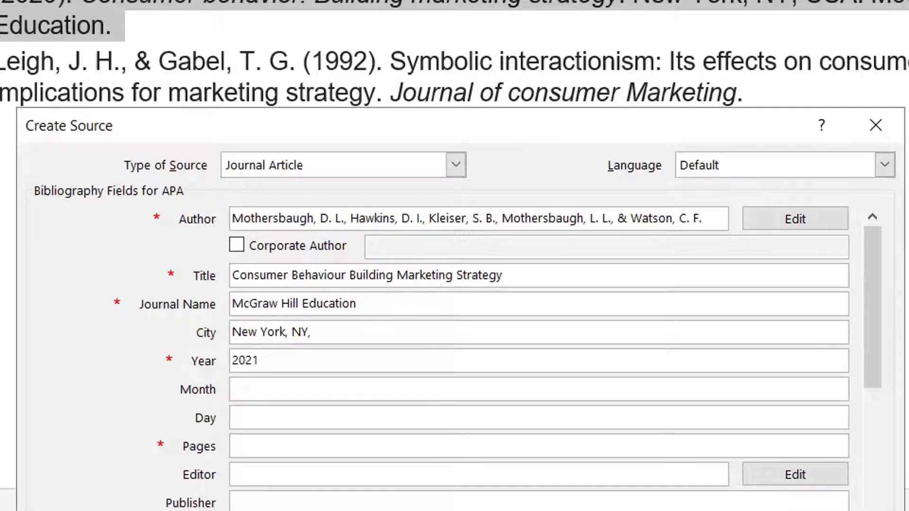
text(USA)
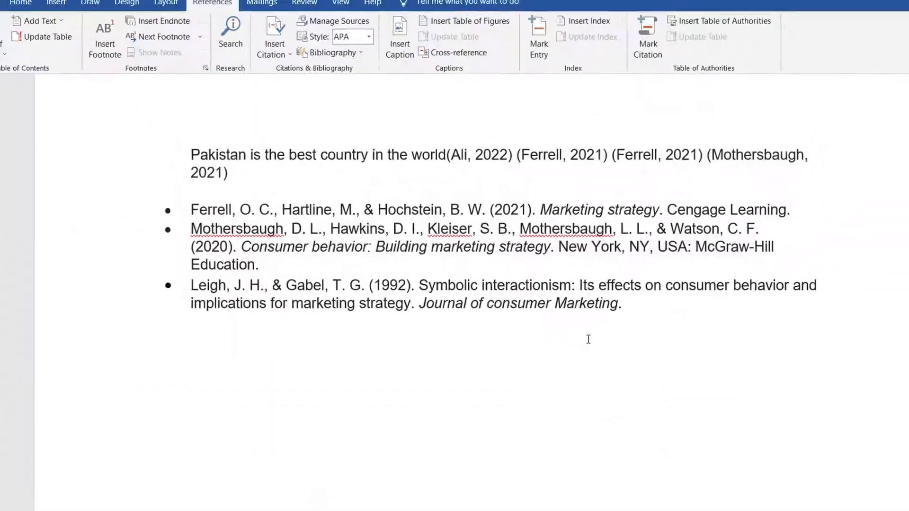
- Add an unbulleted line below the reference list and insert the Marketing Strategy and Consumer Behaviour citations there
click(656, 302)
key(Return)
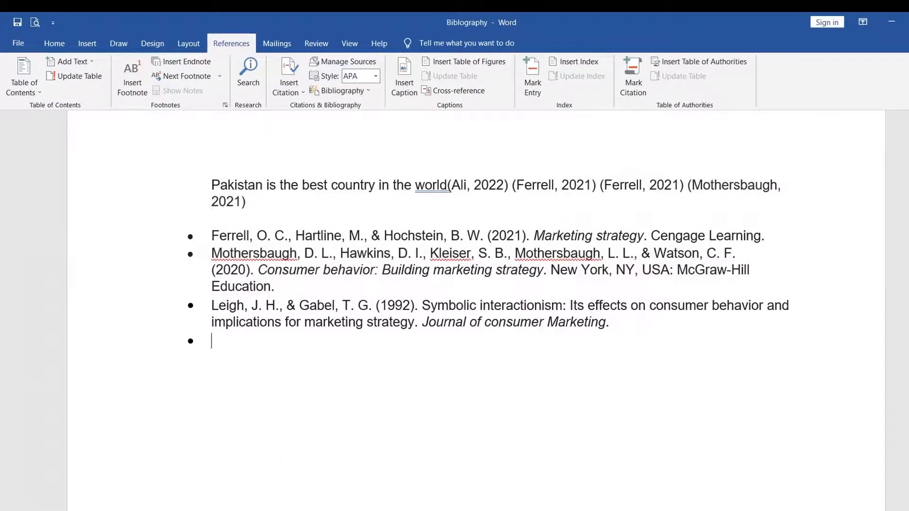
key(BackSpace)
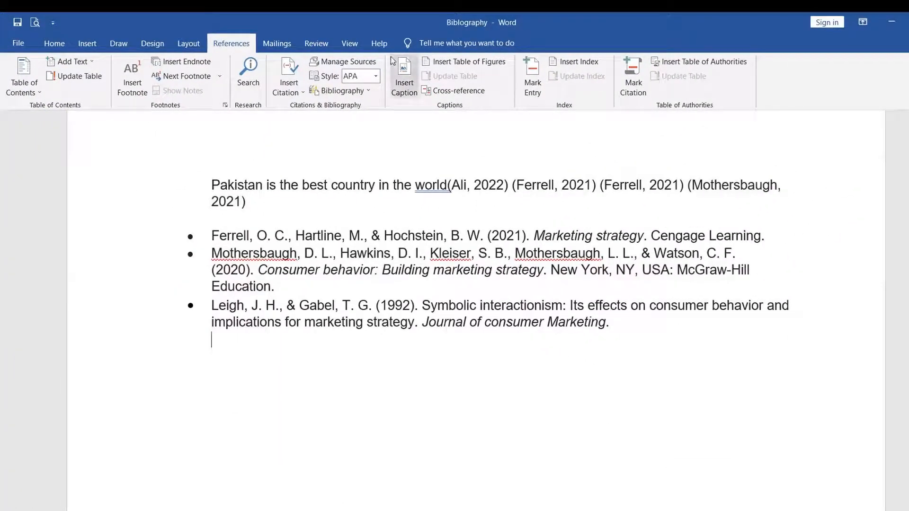
click(289, 83)
click(290, 116)
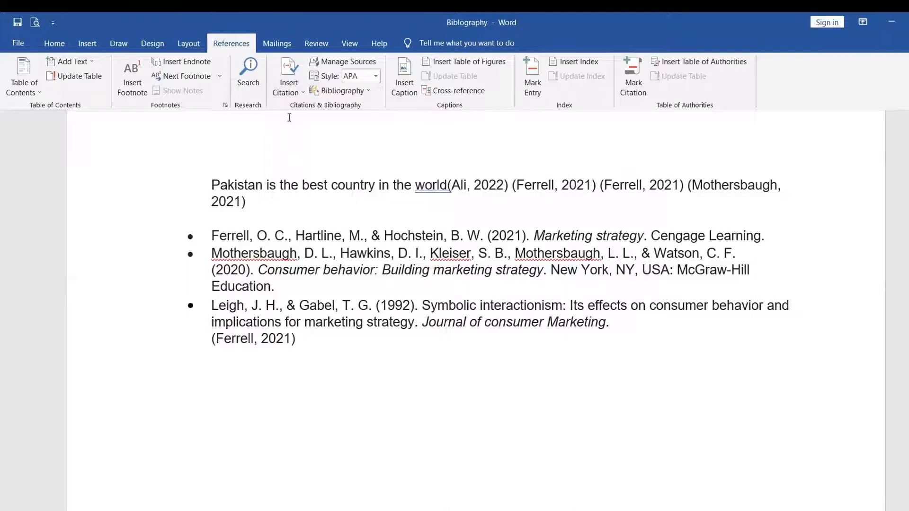
click(289, 85)
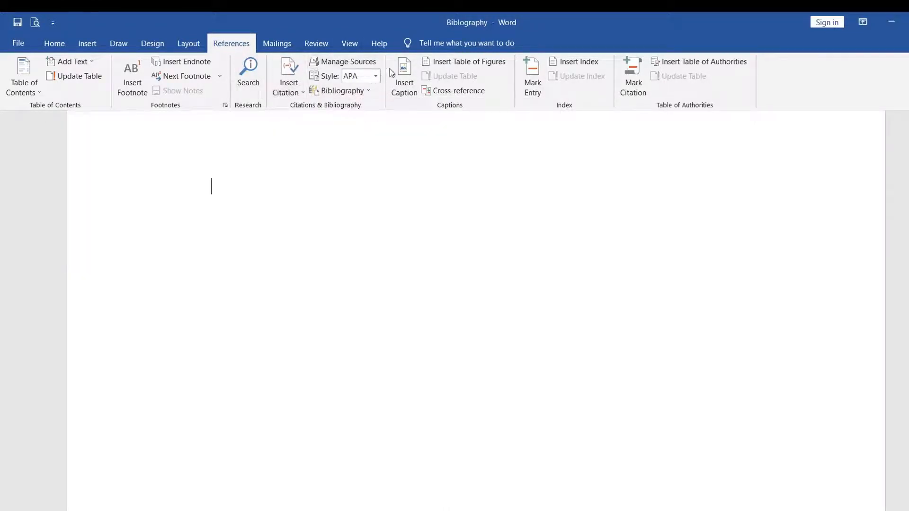
- Review the citation styles, keep APA and insert a built-in References bibliography below the citations
click(377, 76)
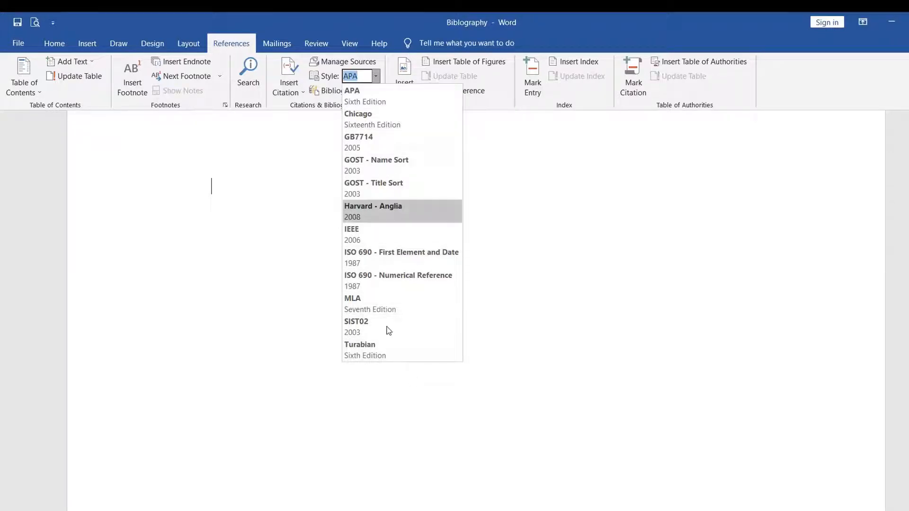
click(364, 94)
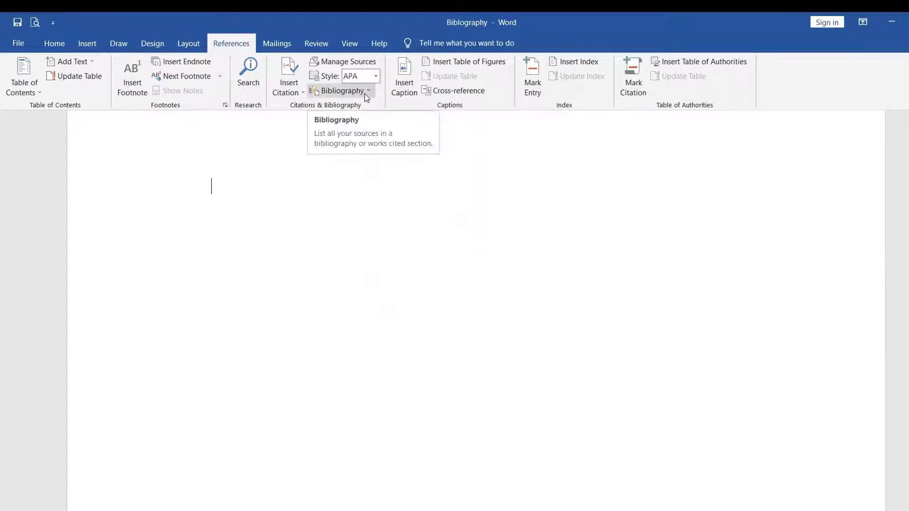
click(344, 85)
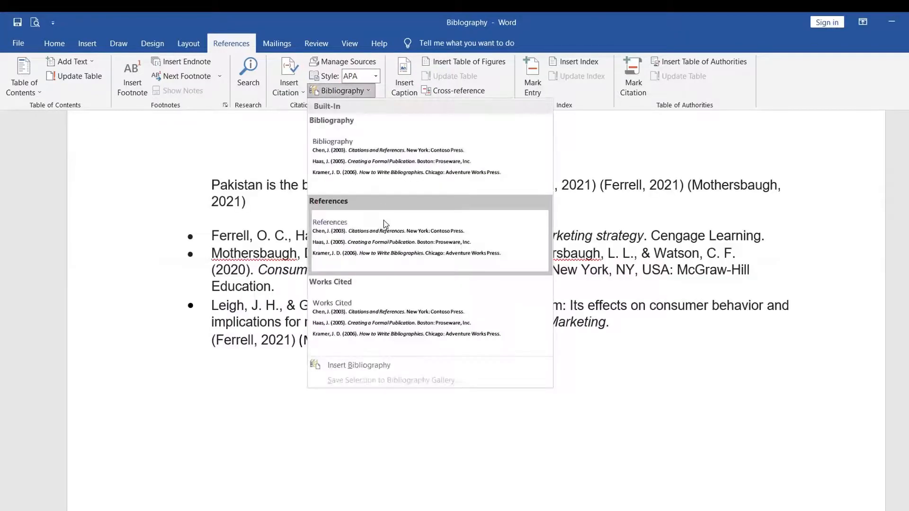
click(385, 224)
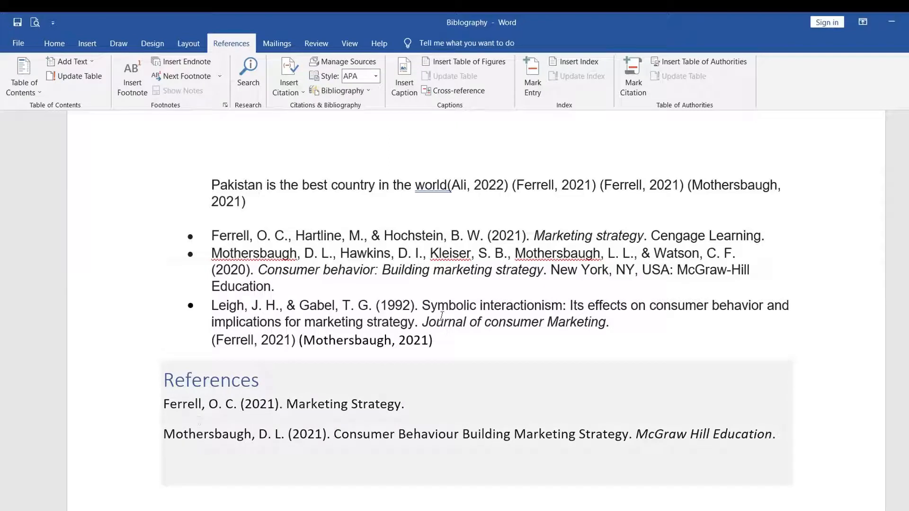
- Insert the citation for the Symbolic interactionism source after the two citations below the list and update the References bibliography
drag(441, 341, 223, 298)
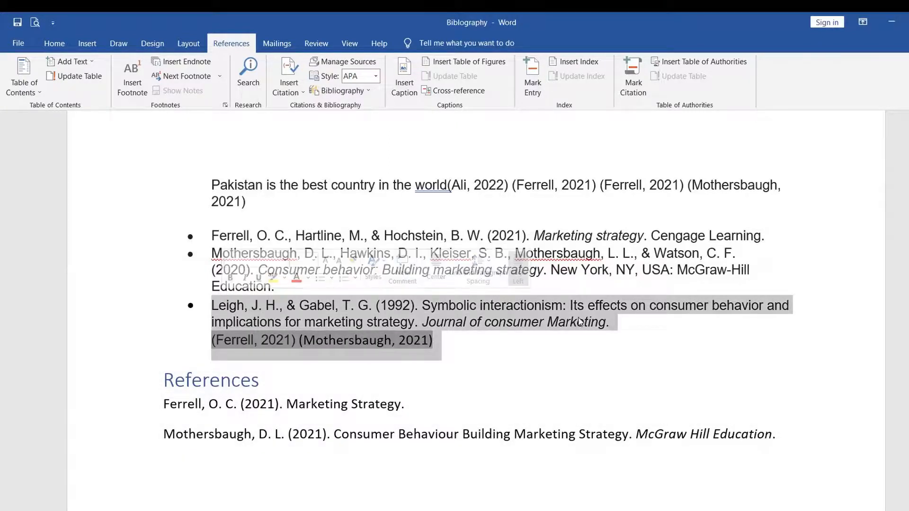
click(290, 83)
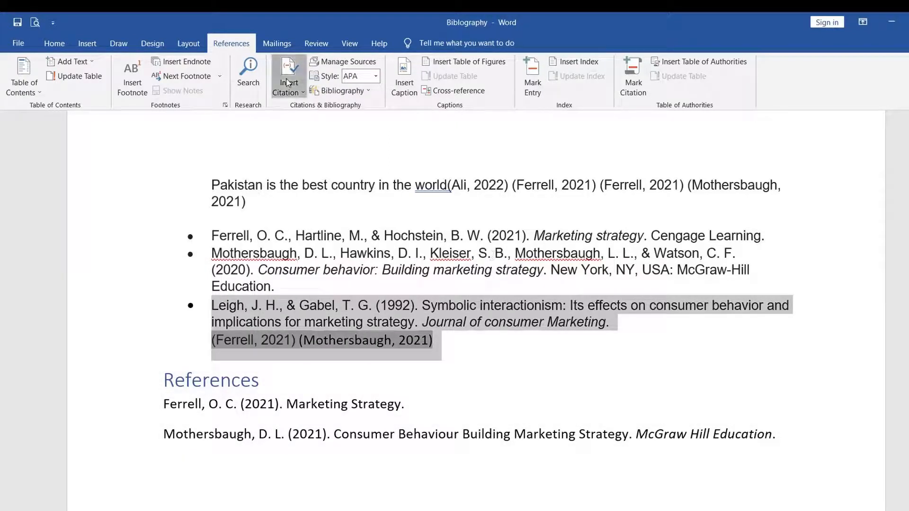
click(332, 175)
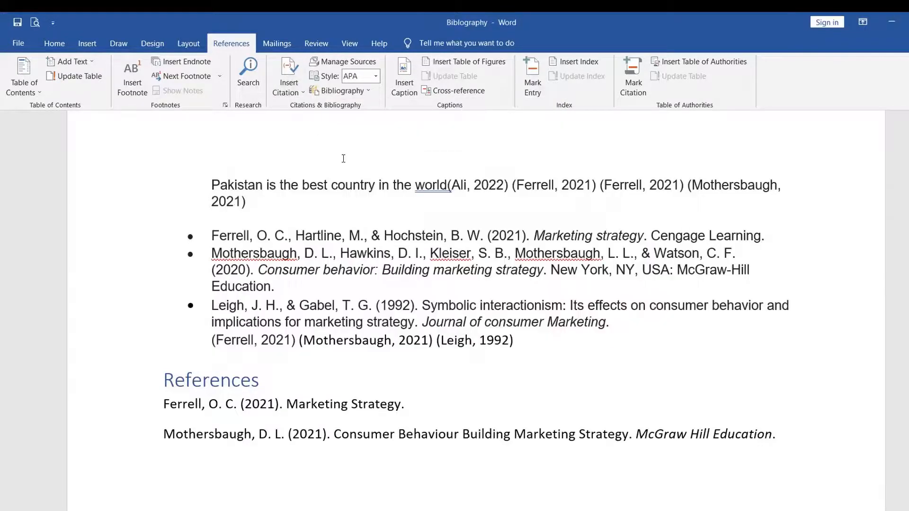
click(231, 380)
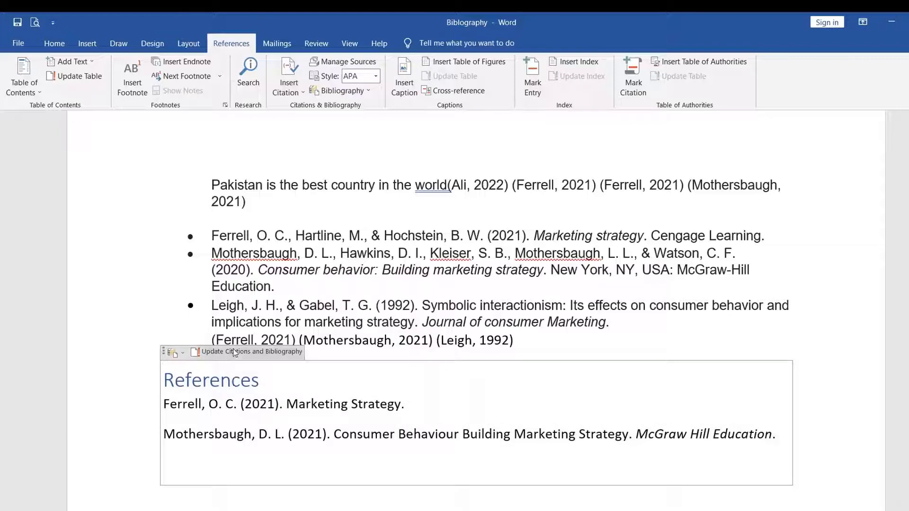
click(232, 350)
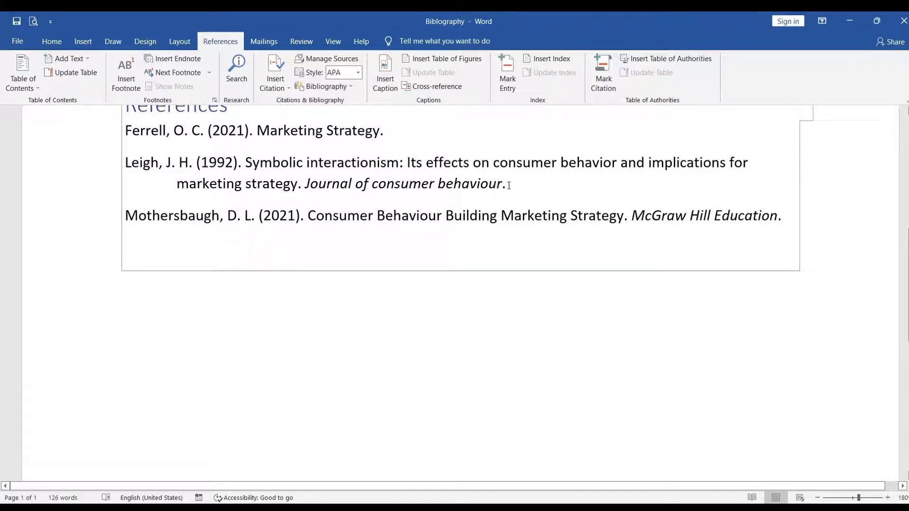
- Change the Symbolic interactionism source's journal name to Journal of consumer Marketing and apply the change to both source lists
click(347, 58)
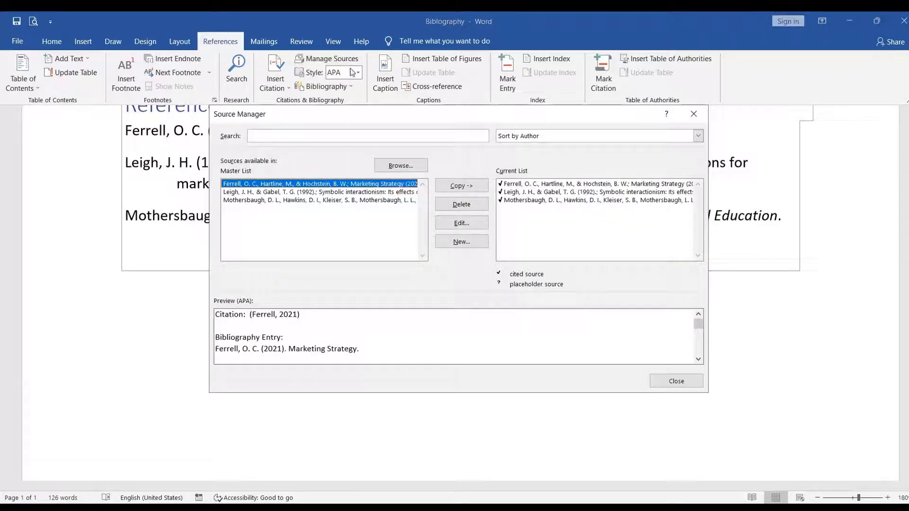
click(356, 193)
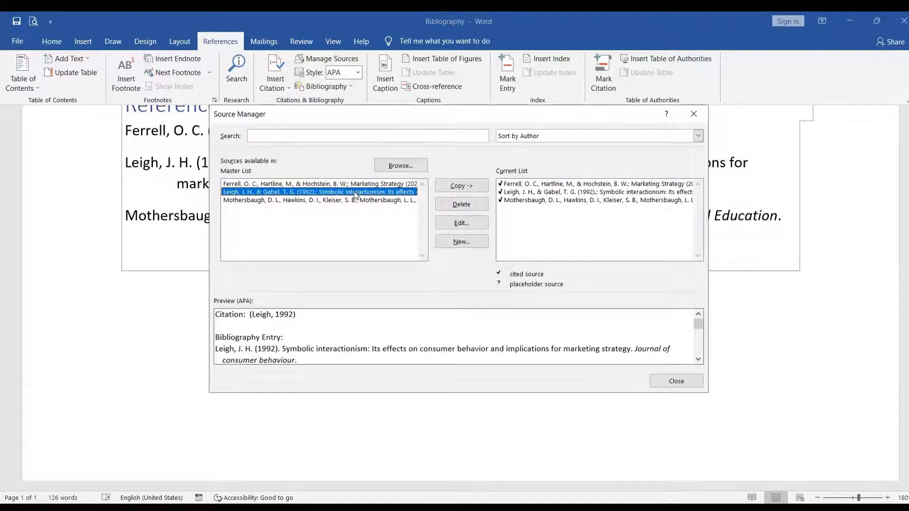
click(460, 223)
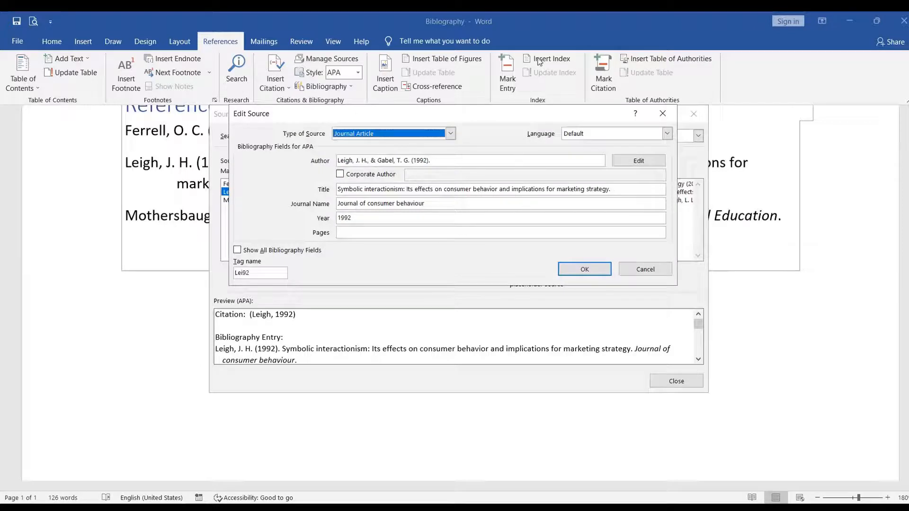
click(441, 200)
key(BackSpace)
key(BackSpace)
key(BackSpace)
key(BackSpace)
key(BackSpace)
key(BackSpace)
key(BackSpace)
key(BackSpace)
key(BackSpace)
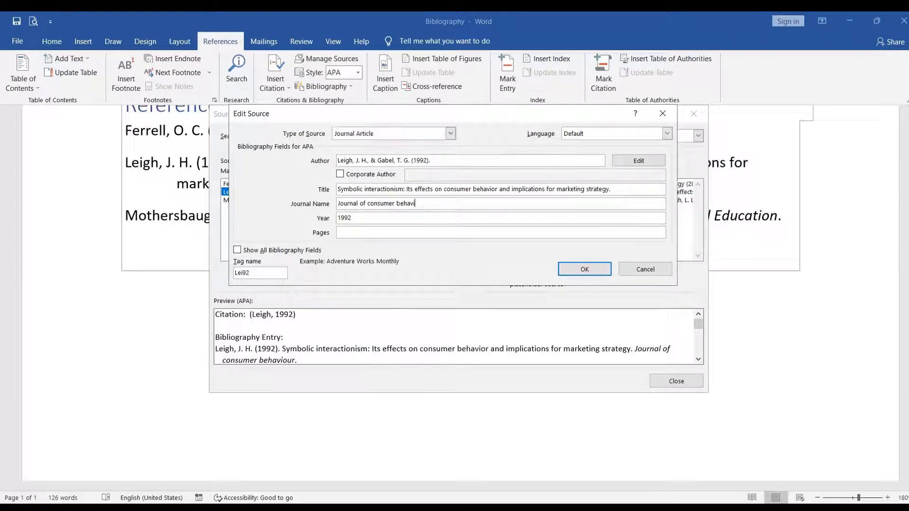
text(Marketing)
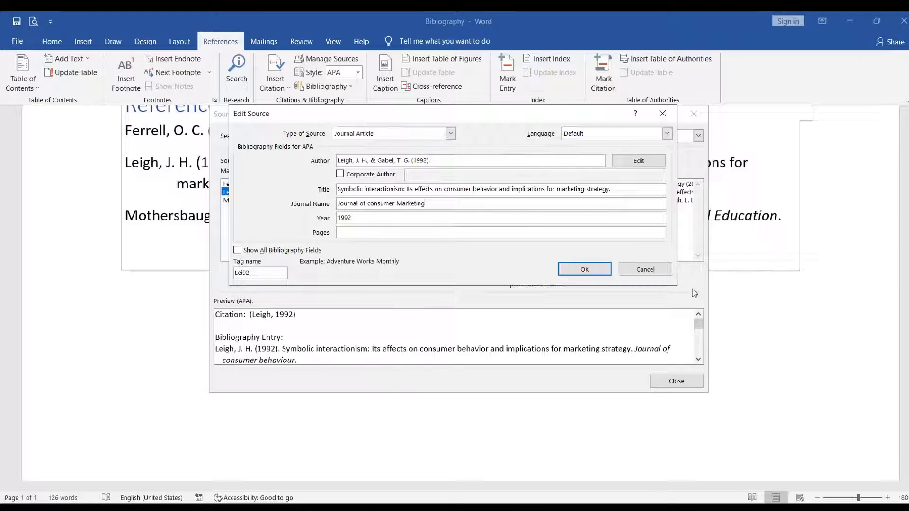
click(594, 273)
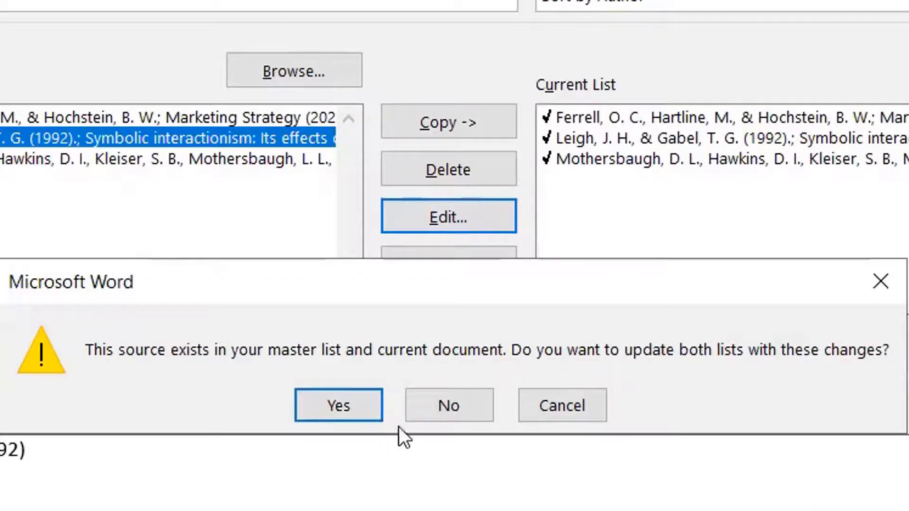
click(348, 400)
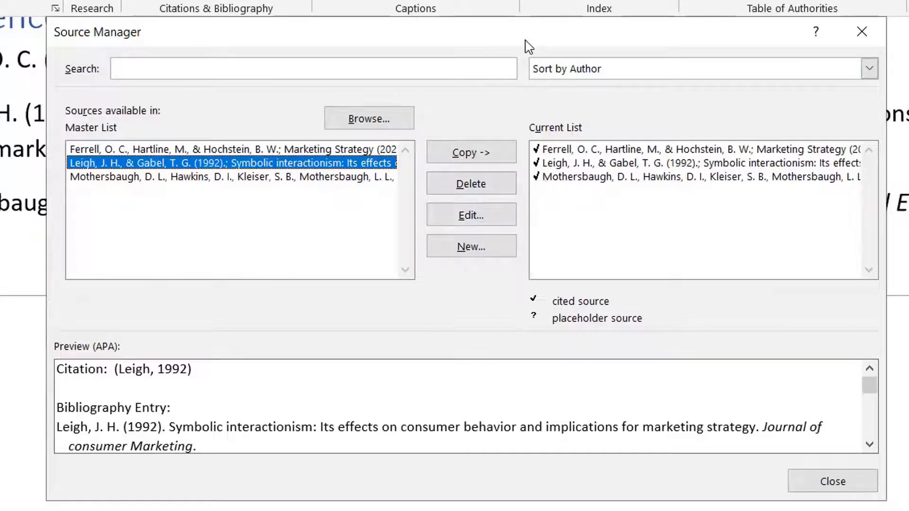
drag(542, 31, 555, 282)
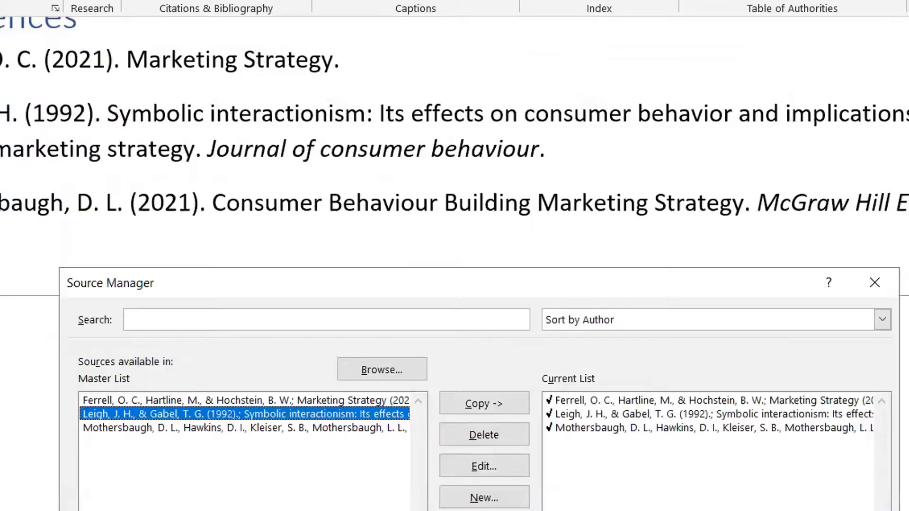
click(874, 282)
- Check the source list, then delete the Marketing Strategy citations from the opening sentence and the line below the list
scroll(464, 394, up, 8)
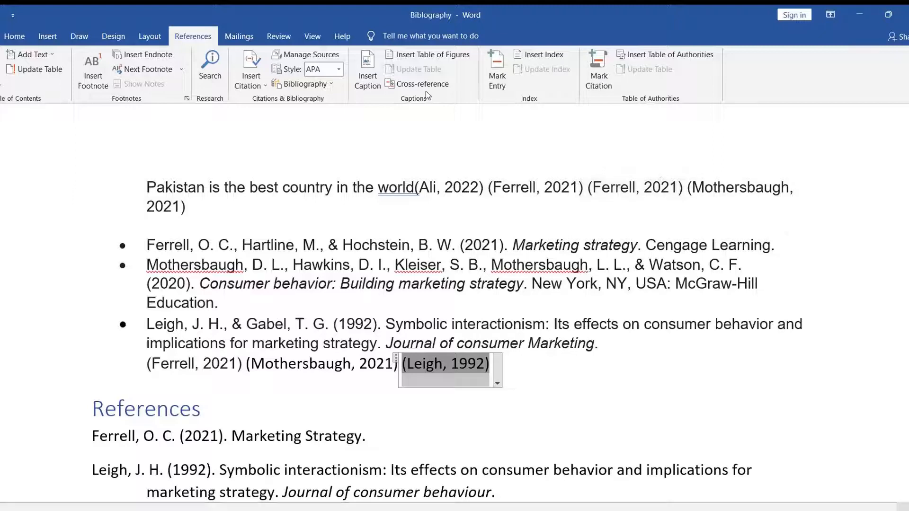
click(325, 57)
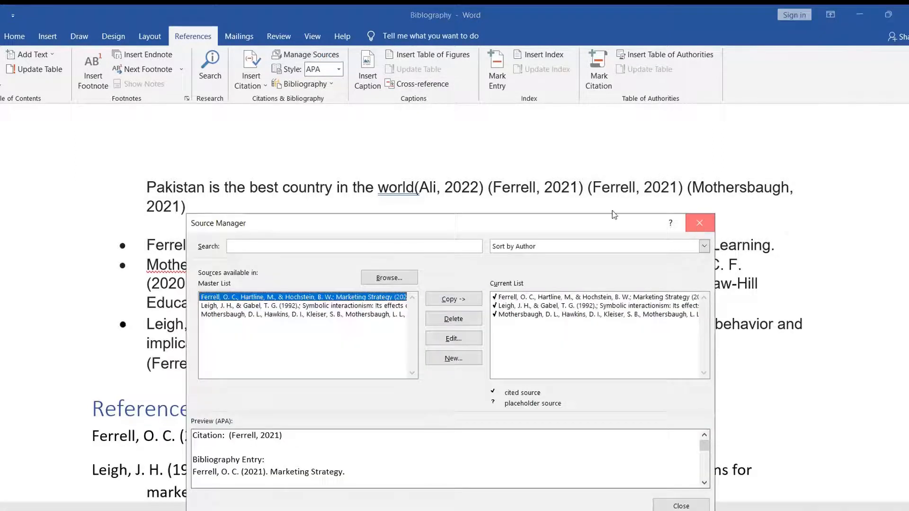
click(700, 223)
click(661, 194)
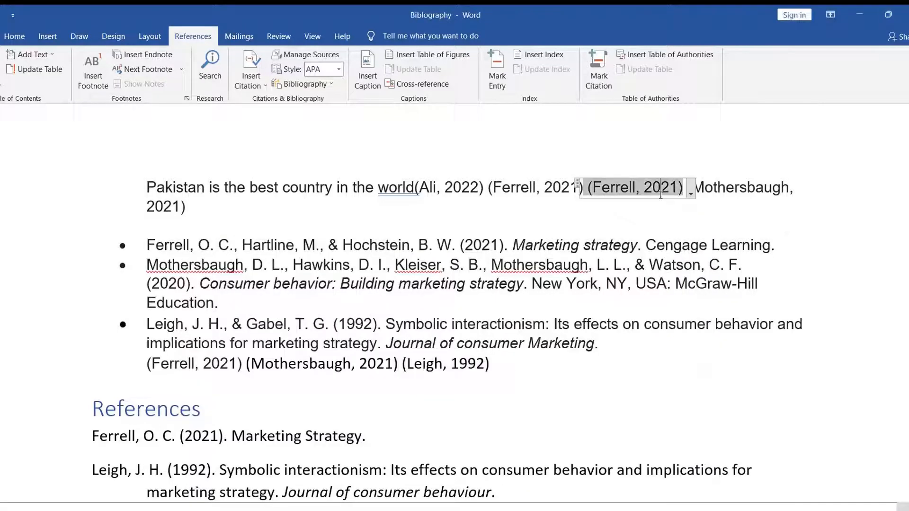
right_click(661, 194)
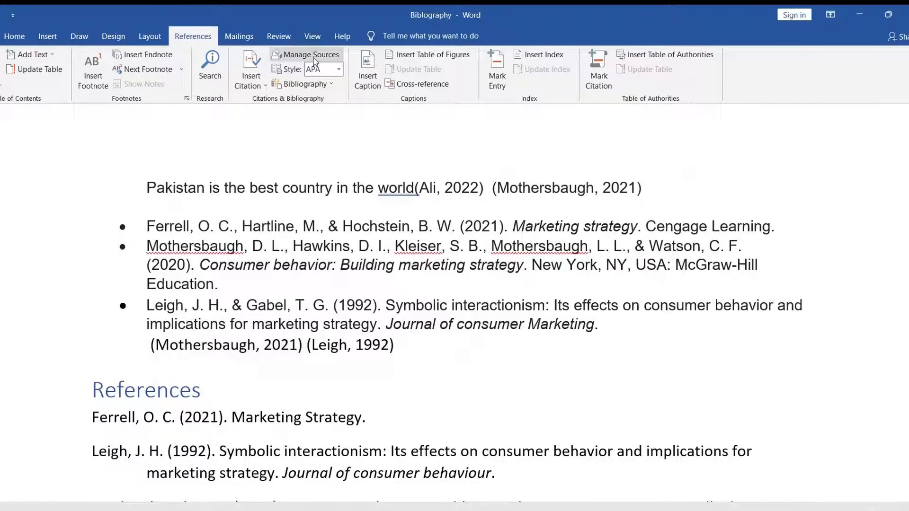
- Delete the Marketing Strategy source from the document's current source list and update the References bibliography
click(313, 55)
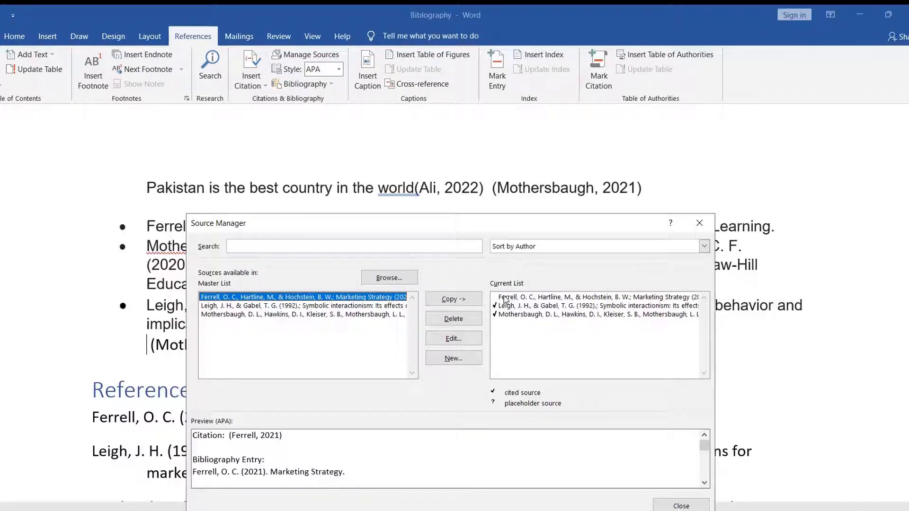
click(505, 297)
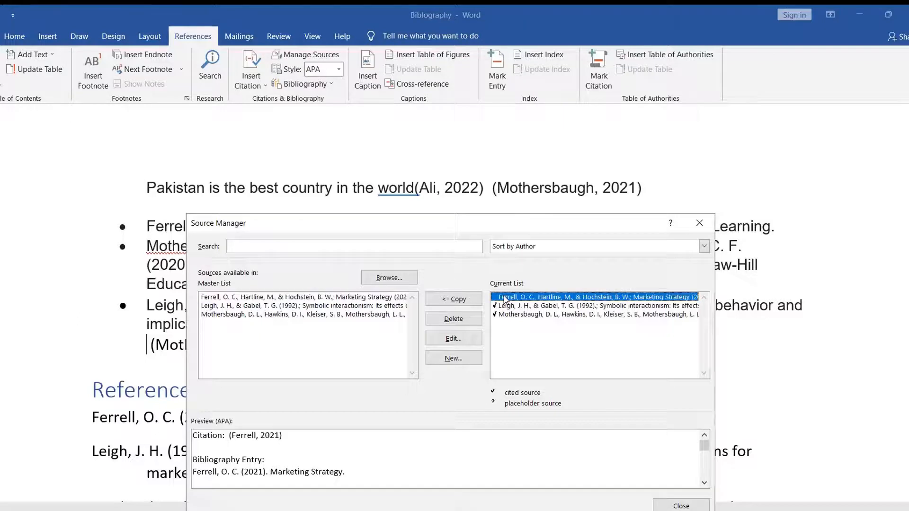
click(467, 319)
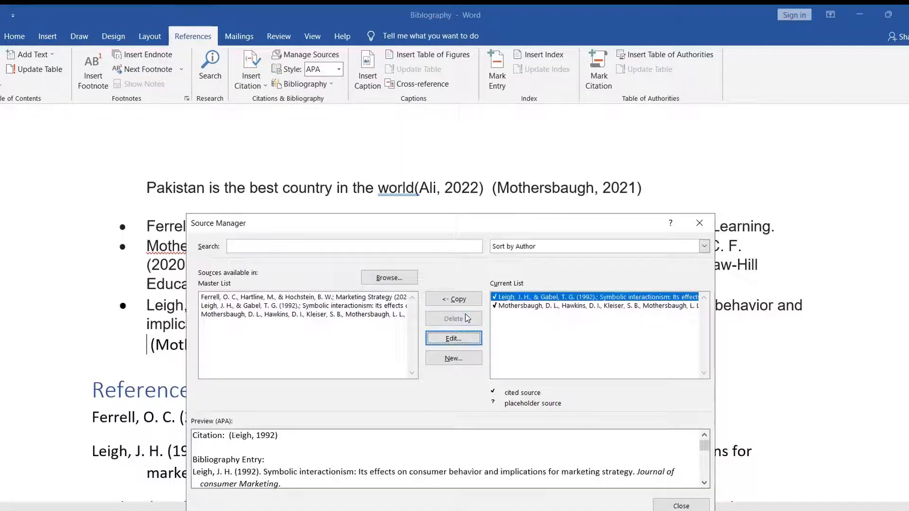
click(701, 507)
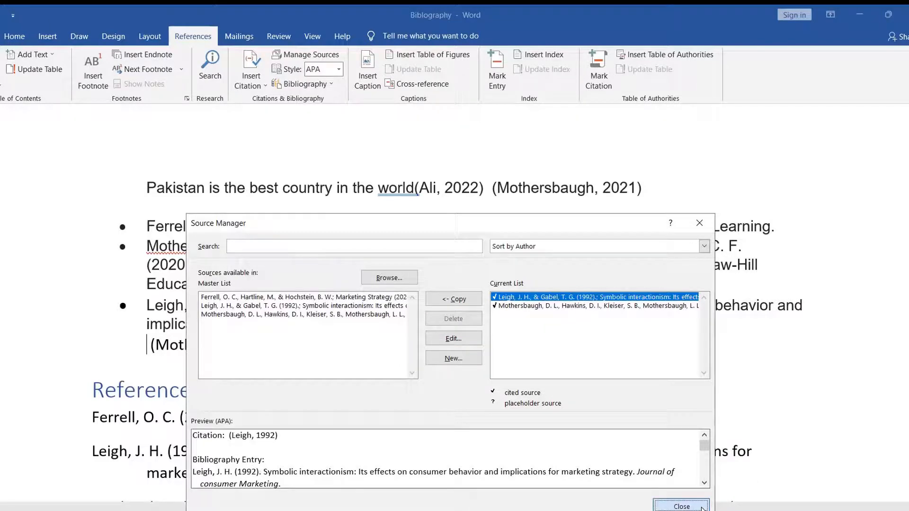
click(135, 372)
click(147, 360)
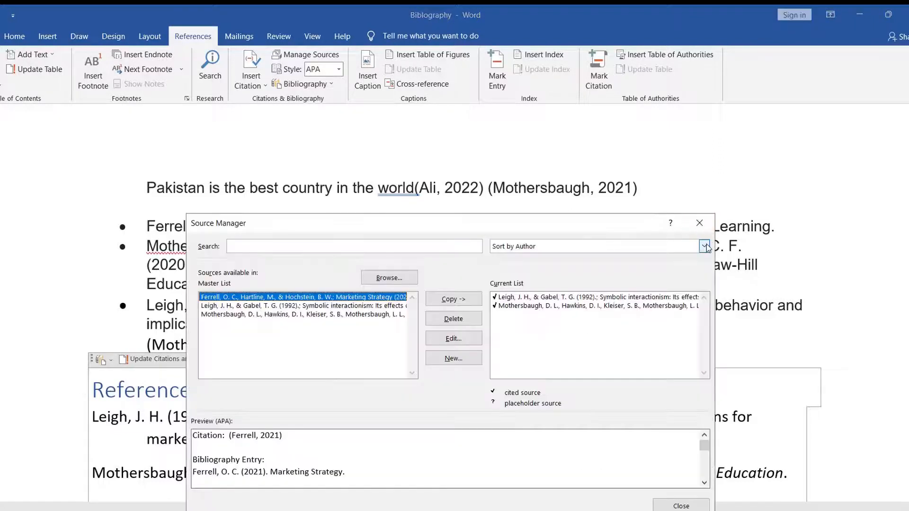
- Look through the sorting options for the source lists and close the Source Manager with Sort by Author kept
click(705, 246)
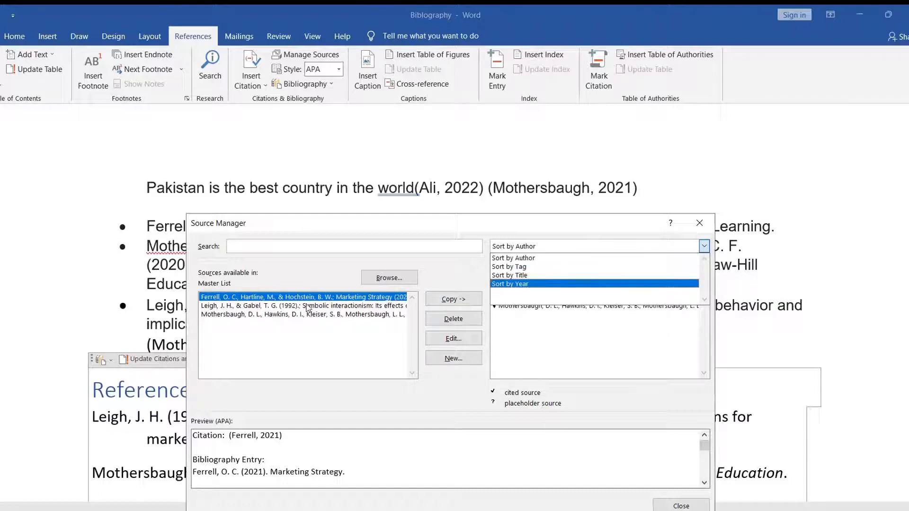
click(690, 221)
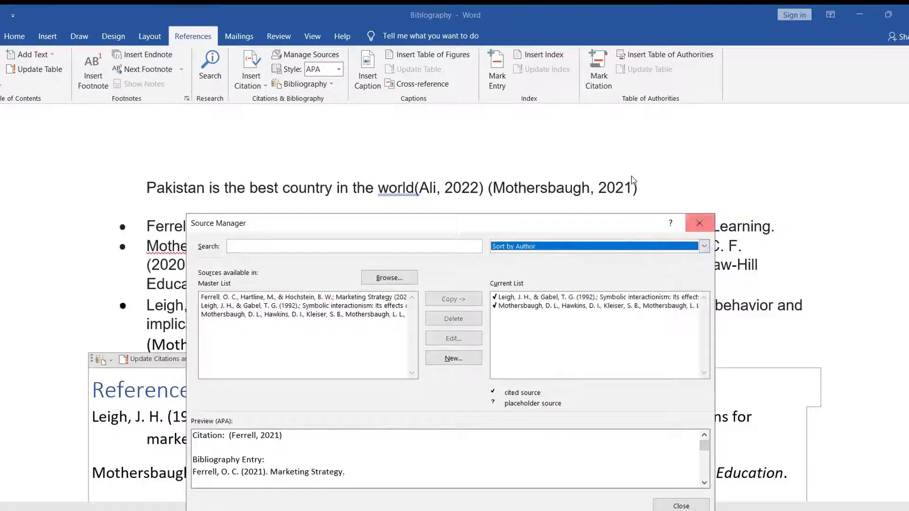
- Close the Source Manager, switch the citation style to Harvard - Anglia, and check the reformatted References list
click(680, 505)
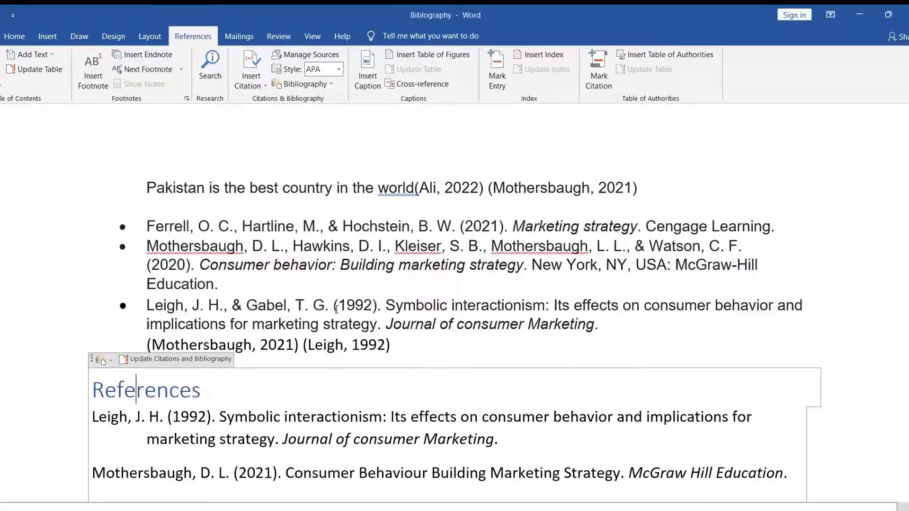
click(339, 70)
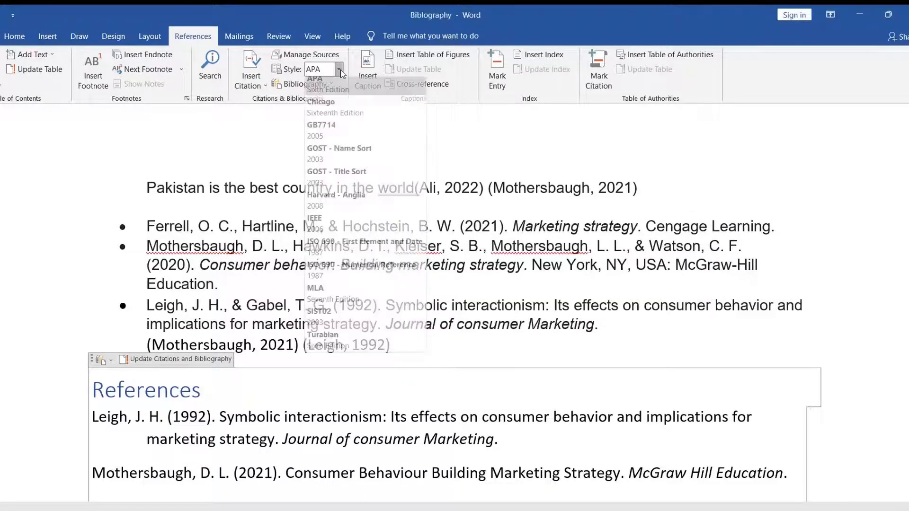
click(352, 203)
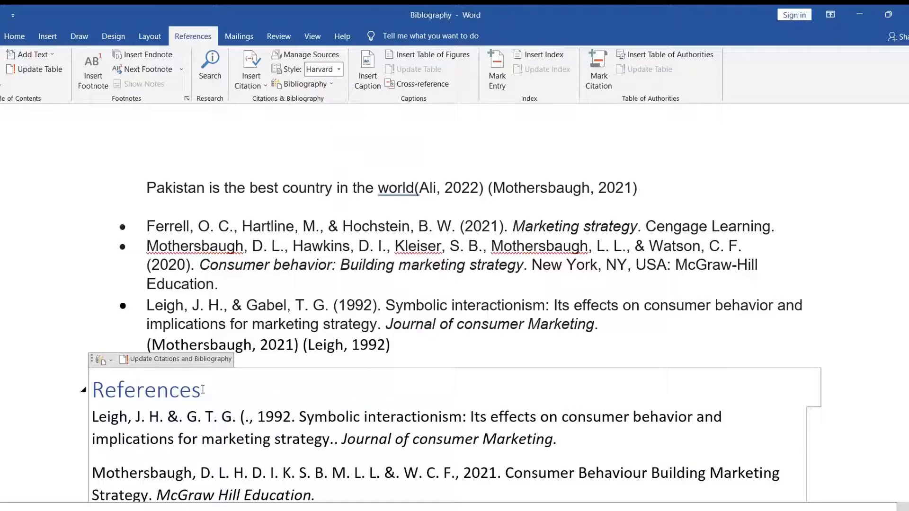
scroll(192, 364, down, 3)
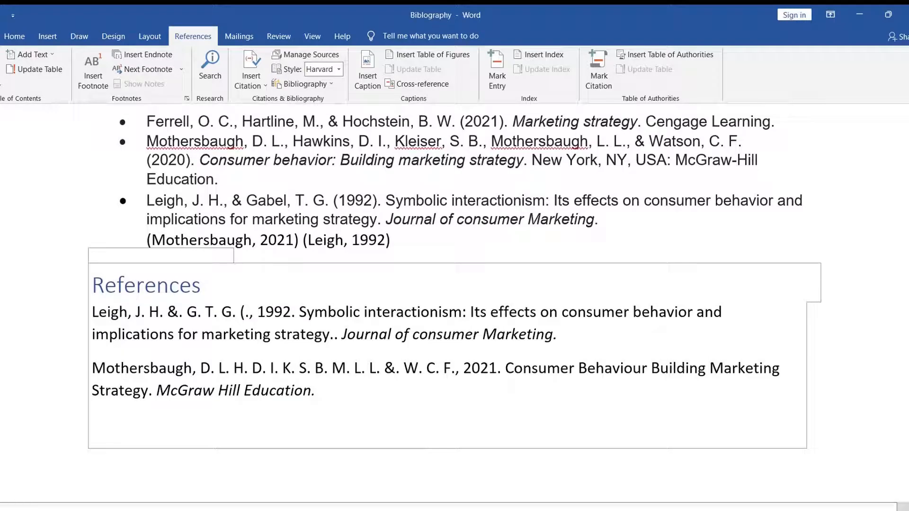
- Set the citation style to Chicago Sixteenth Edition and review the in-text citations and References entries
click(339, 69)
click(350, 113)
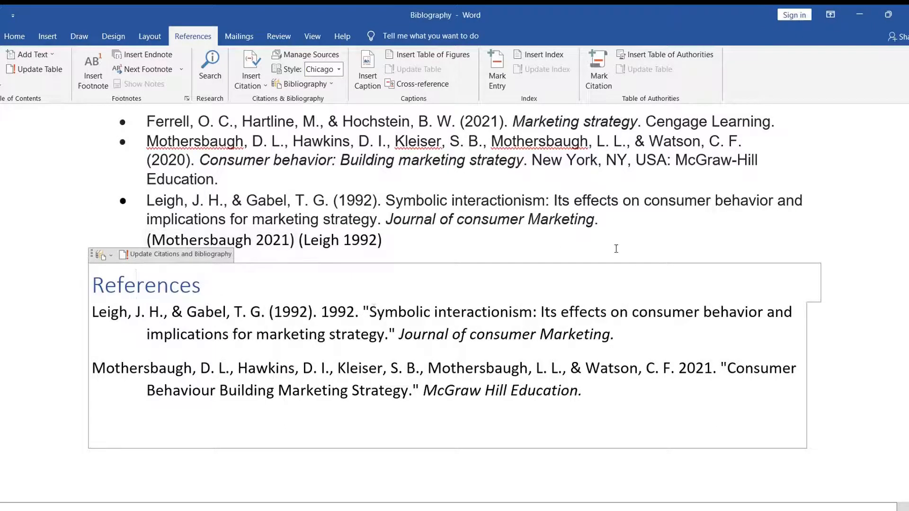
key(alt)
scroll(455, 284, up, 3)
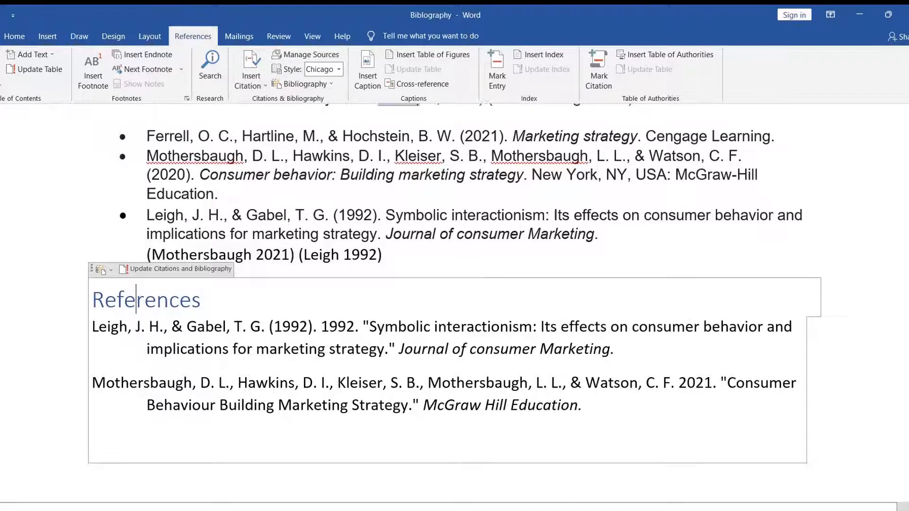
scroll(454, 305, down, 3)
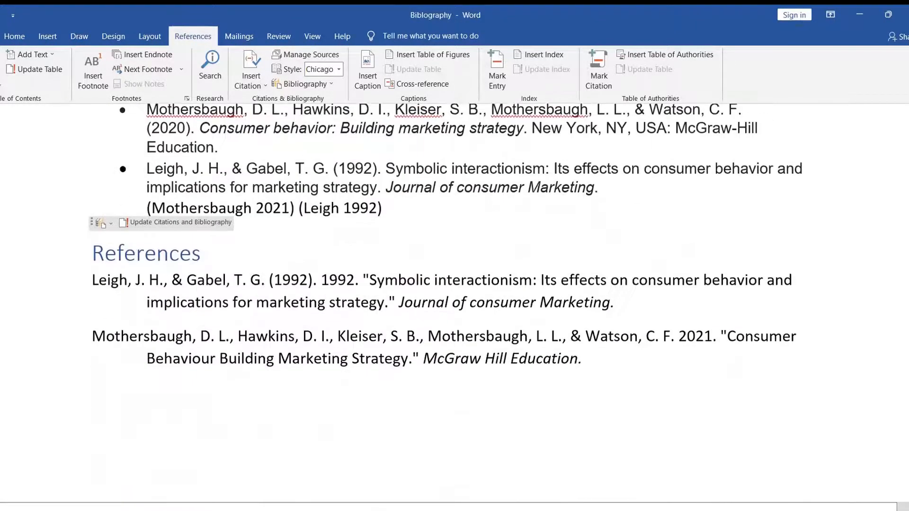
scroll(455, 305, up, 3)
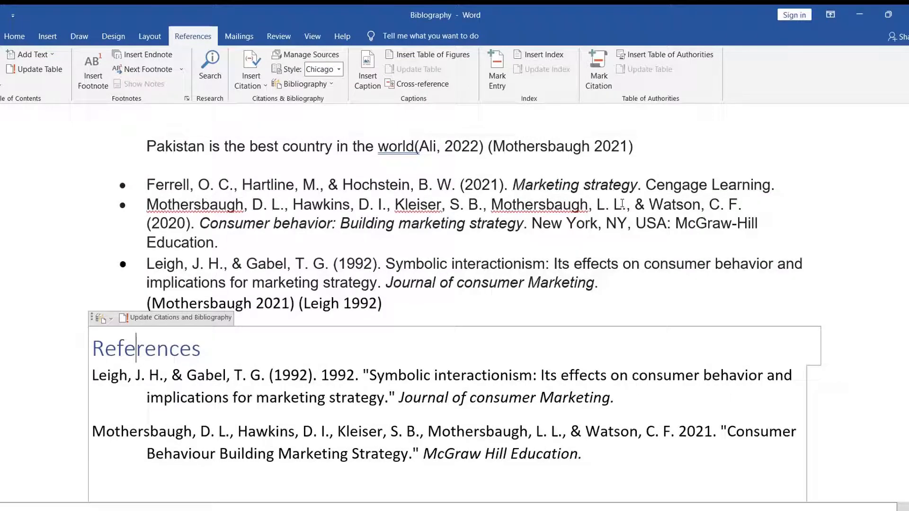